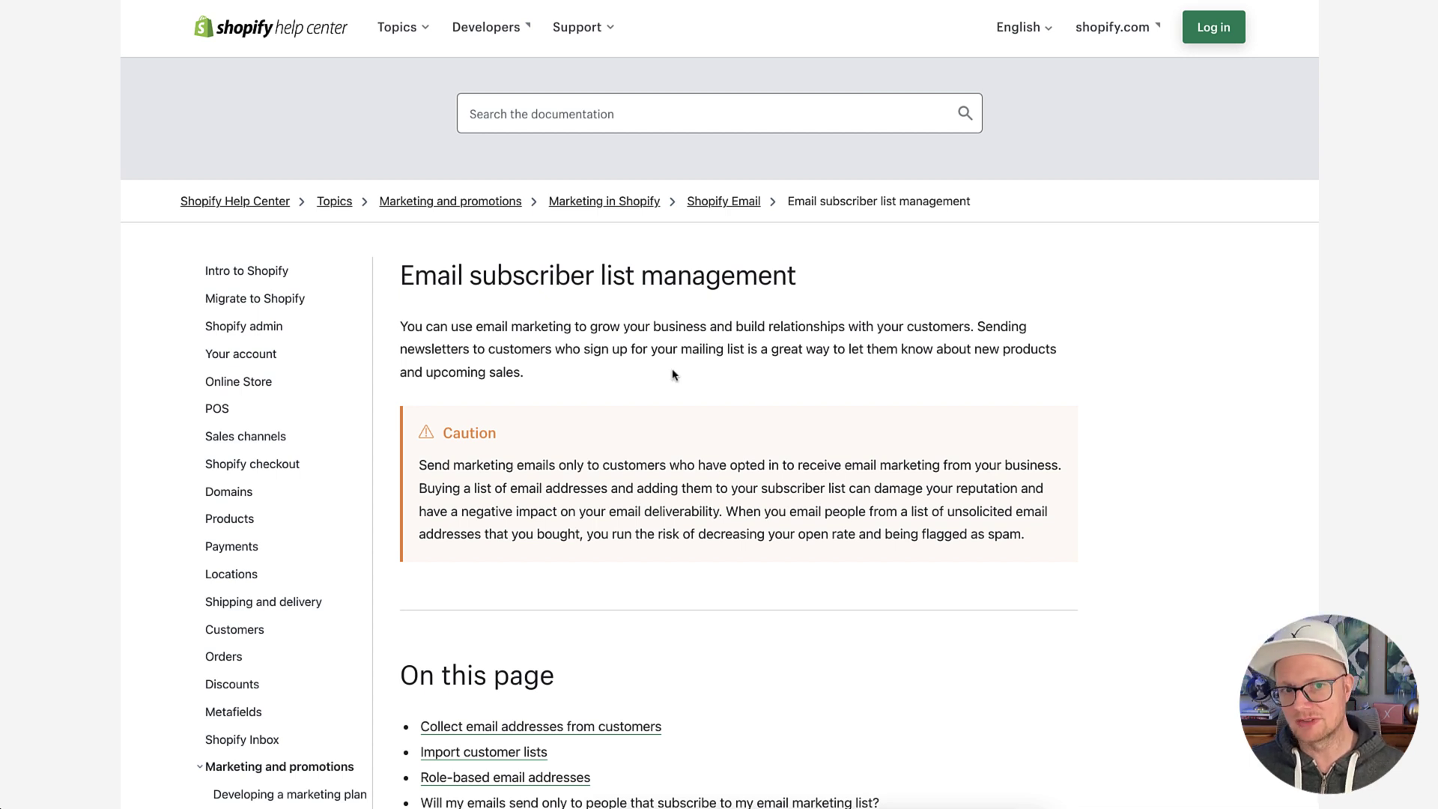
pyautogui.scroll(-1, 672, 377)
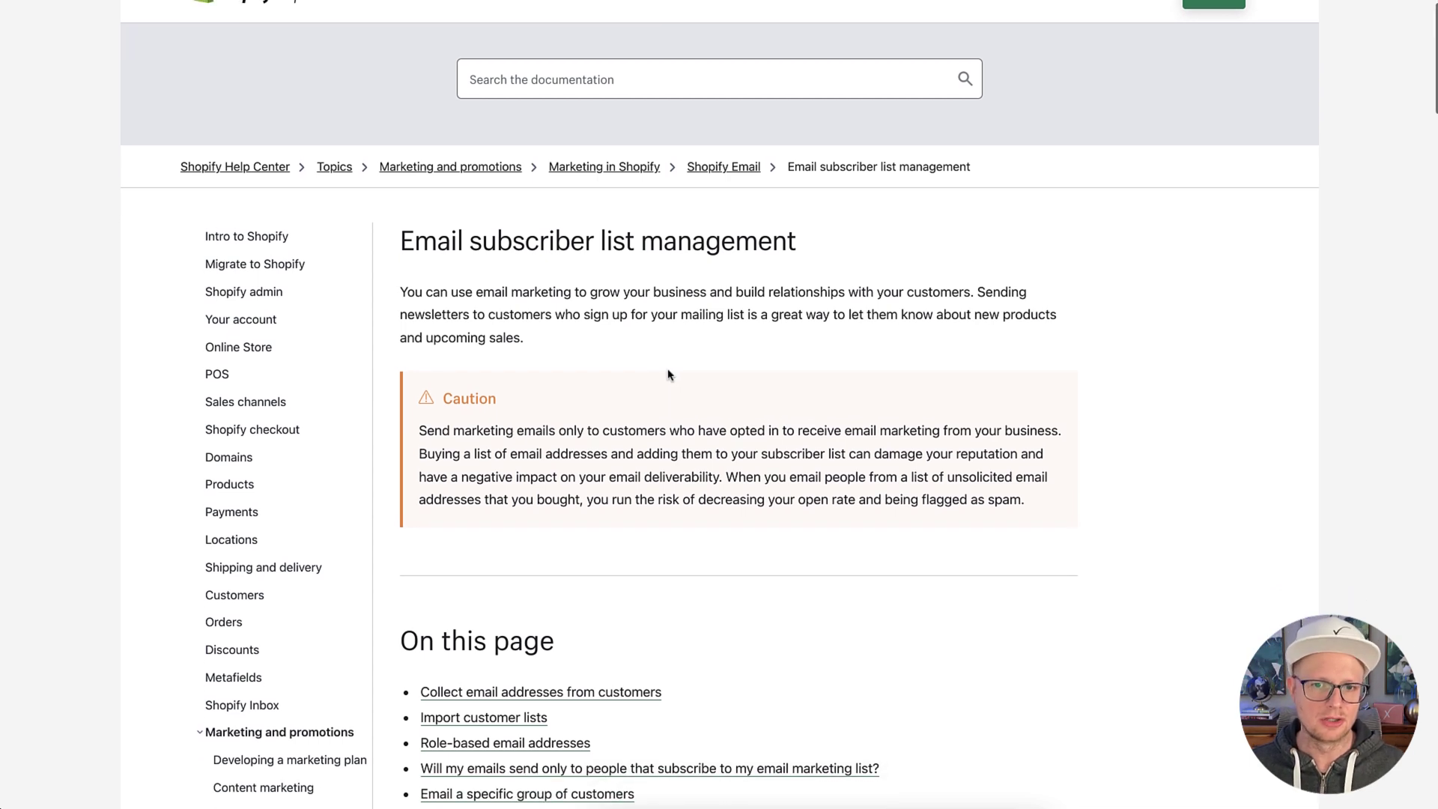
pyautogui.scroll(-2, 670, 376)
pyautogui.scroll(-1, 670, 376)
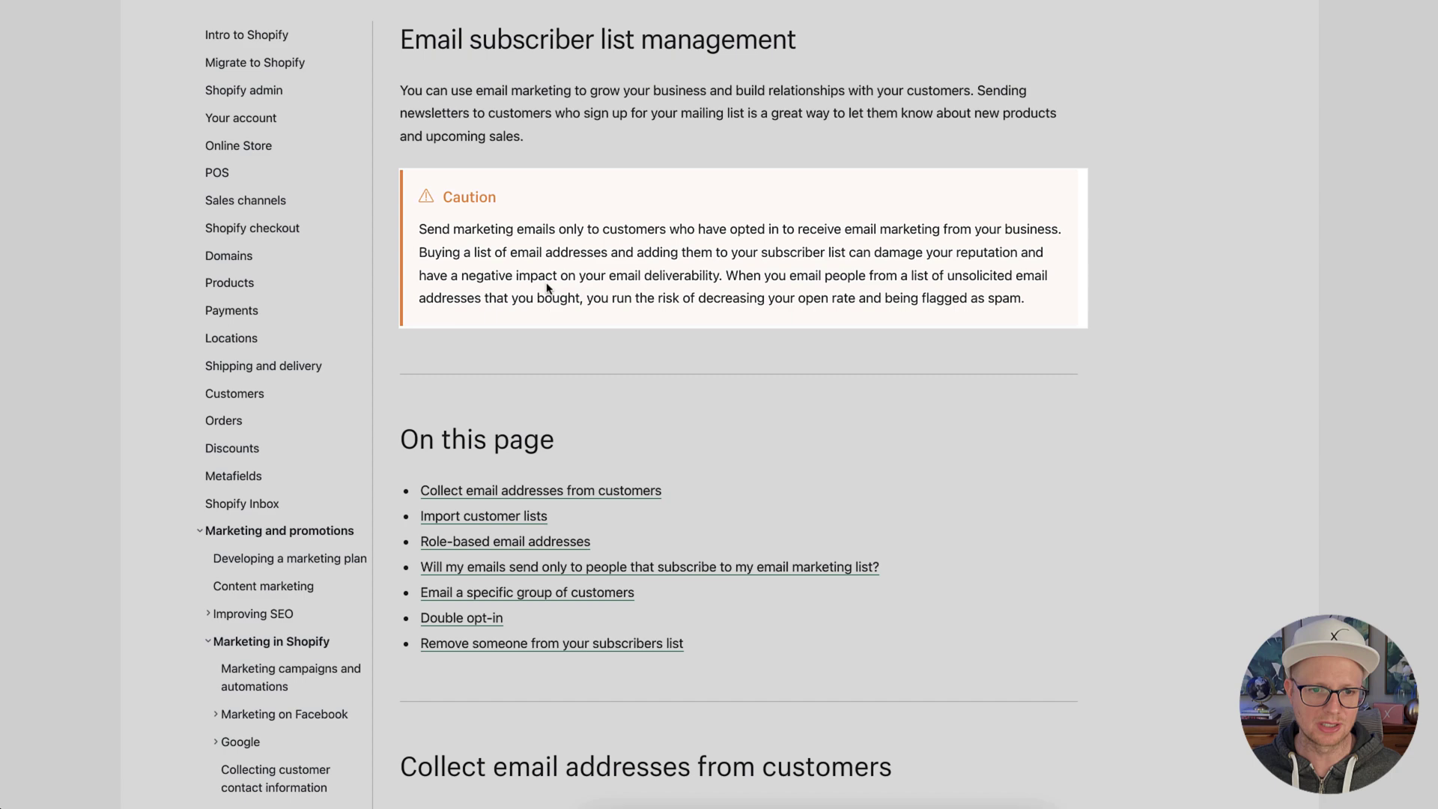
pyautogui.scroll(-9, 861, 183)
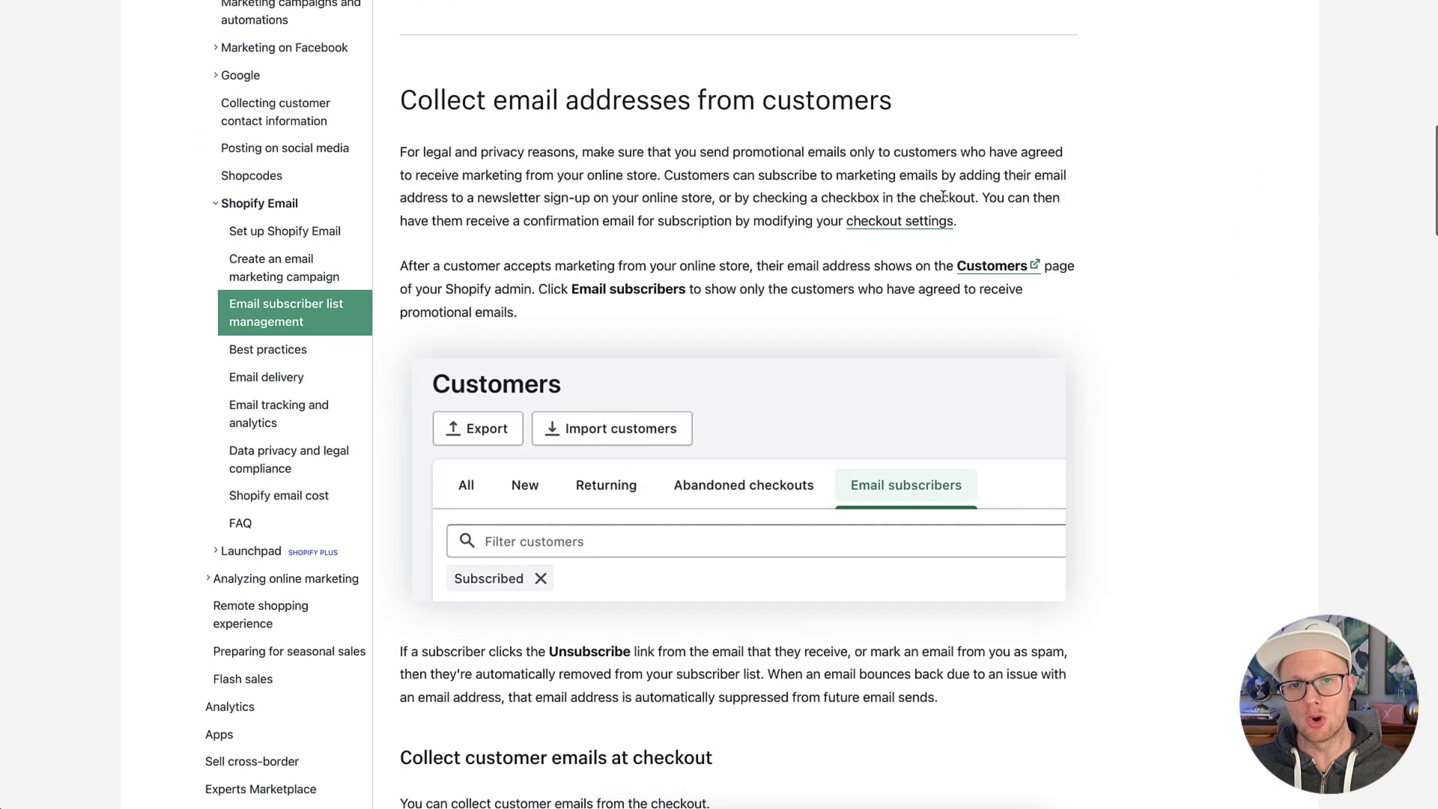
pyautogui.scroll(7, 942, 198)
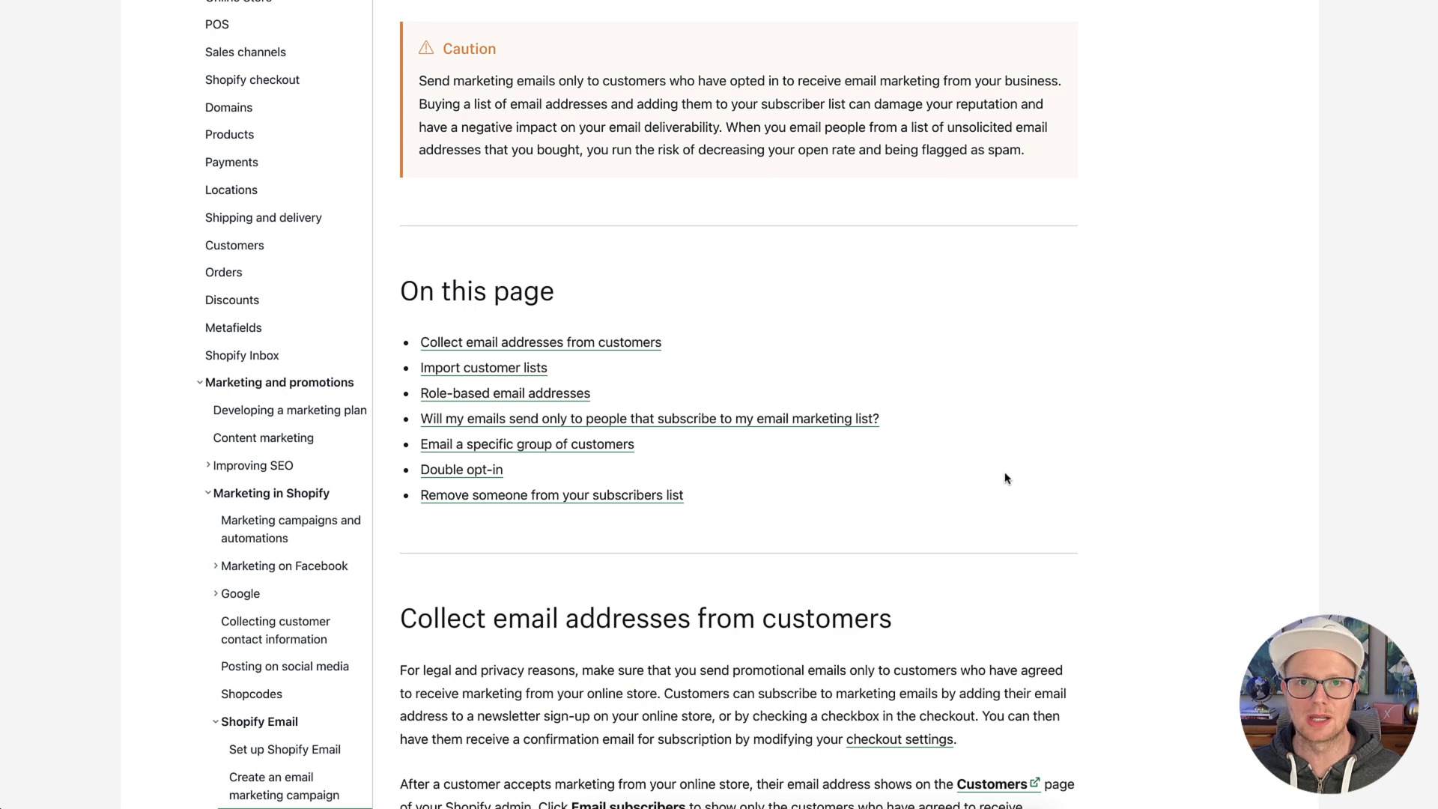
pyautogui.scroll(-5, 1004, 474)
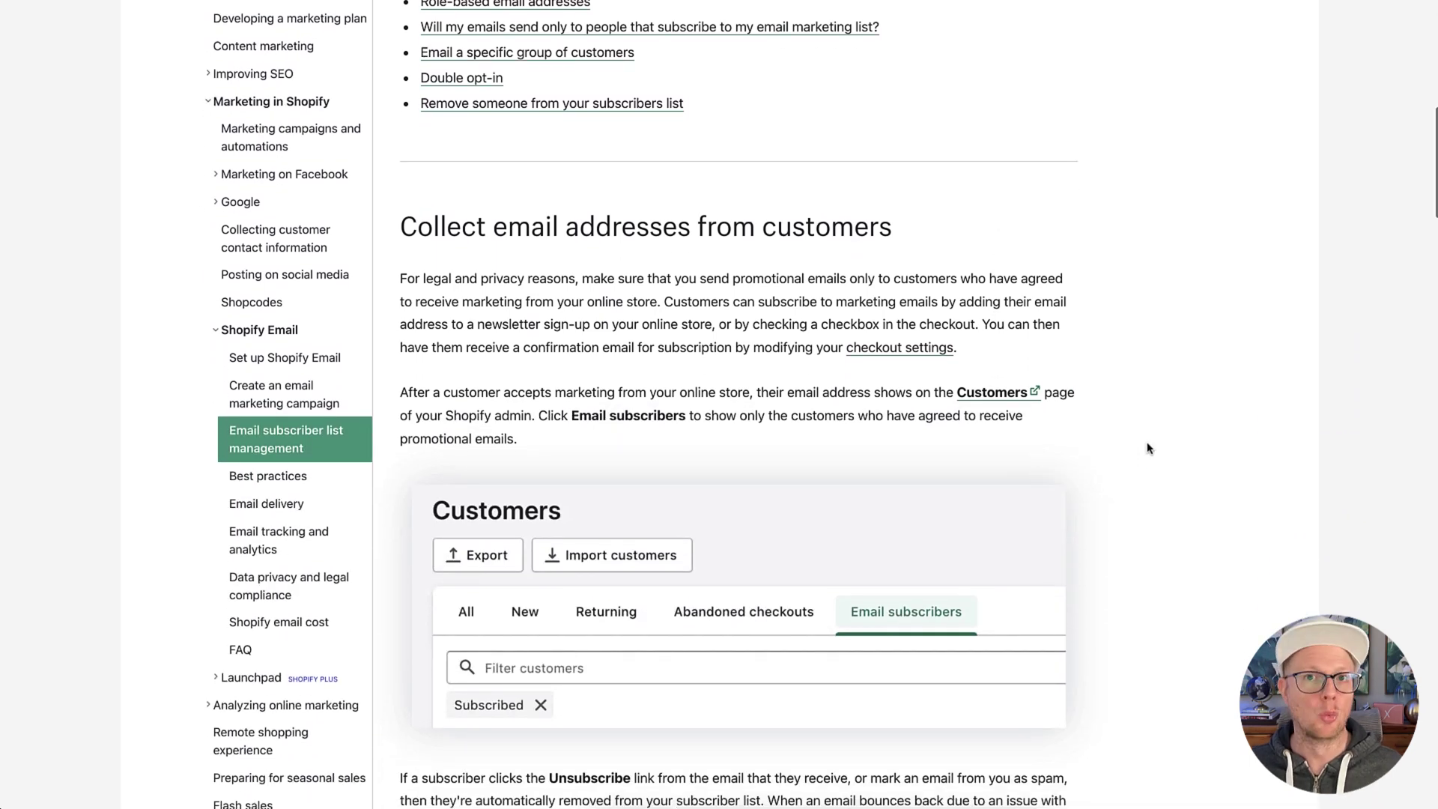
pyautogui.scroll(-1, 1151, 447)
pyautogui.scroll(-1, 1151, 447)
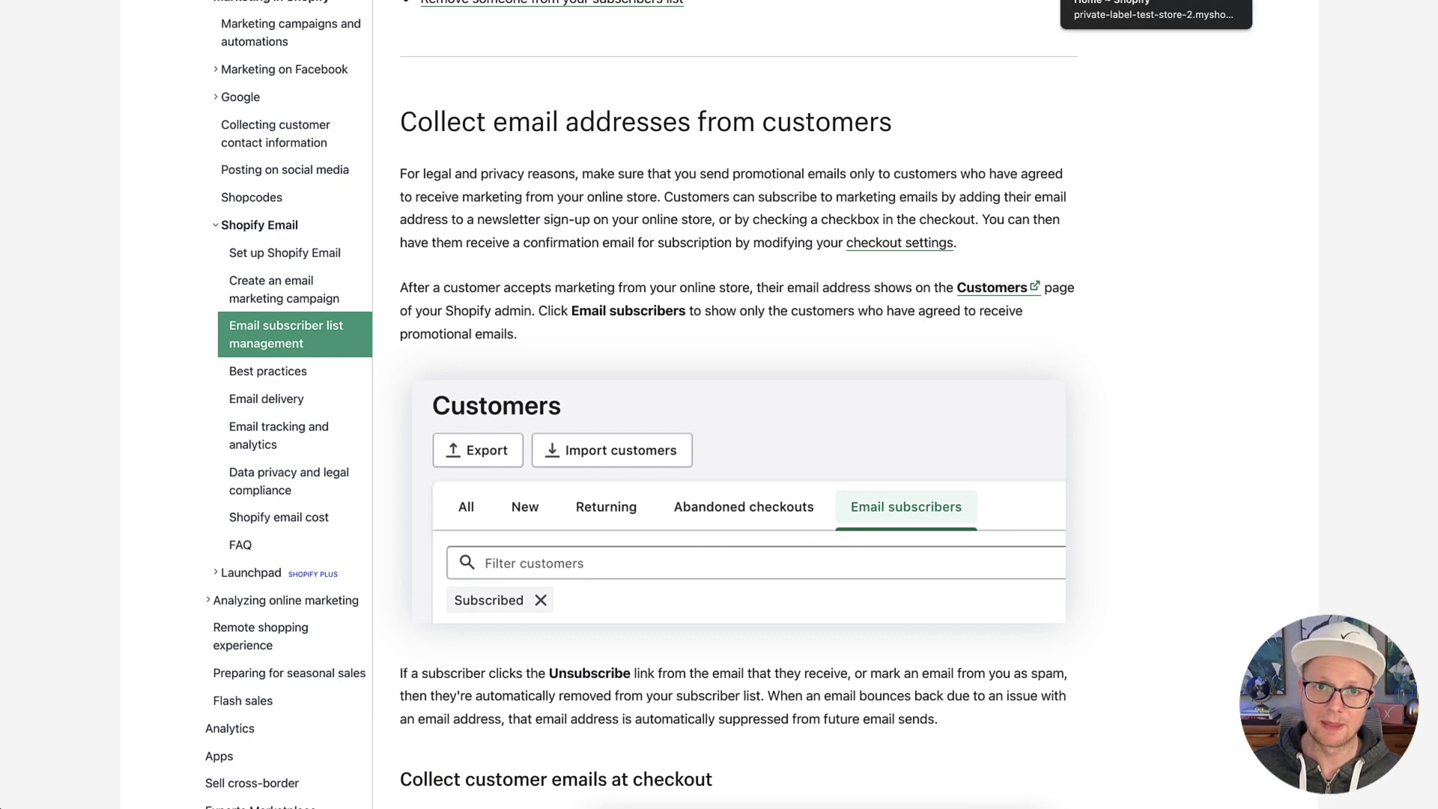
# Step: In Checkout settings, turn on 'Preselect the option' under Marketing consent and save
pyautogui.click(1155, 0)
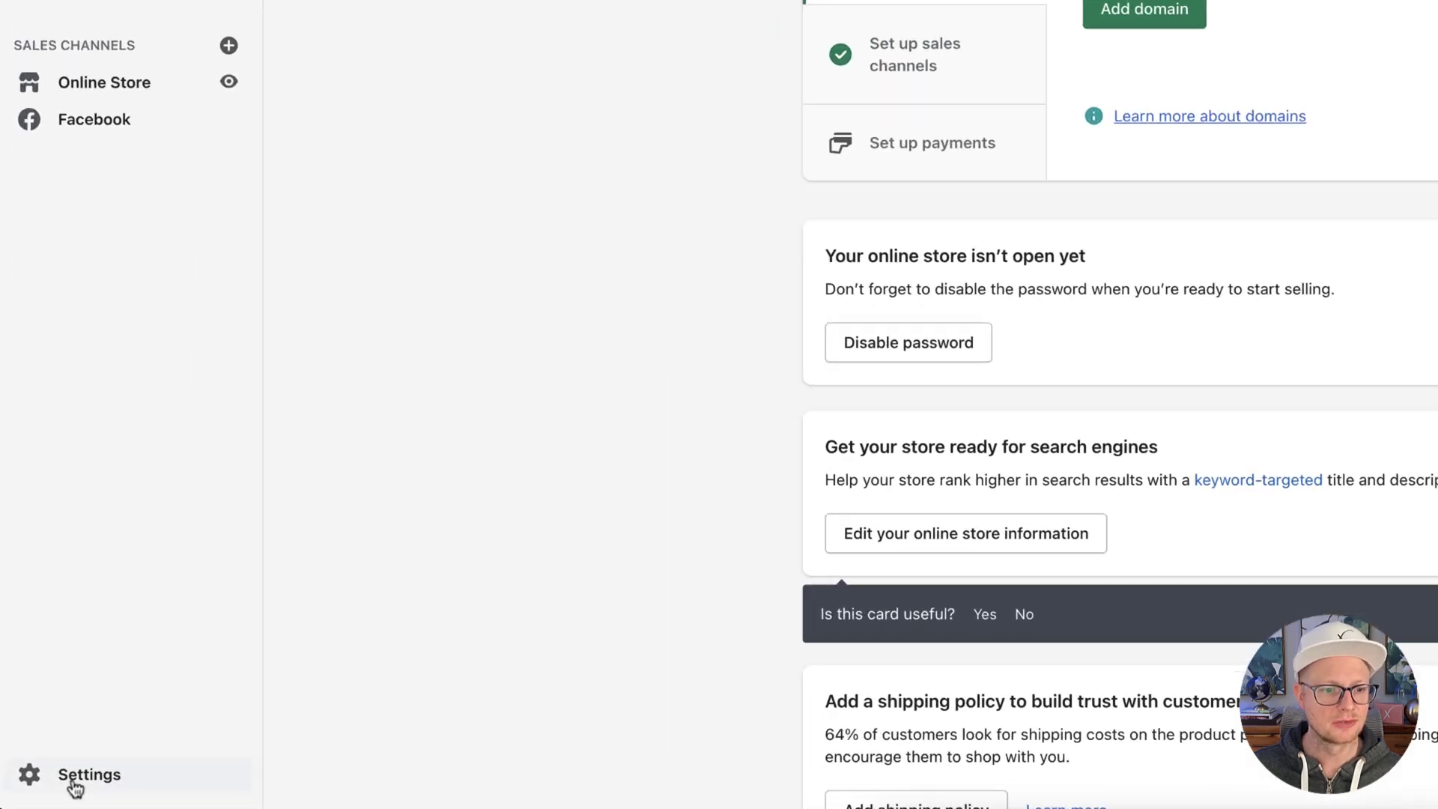
pyautogui.click(84, 783)
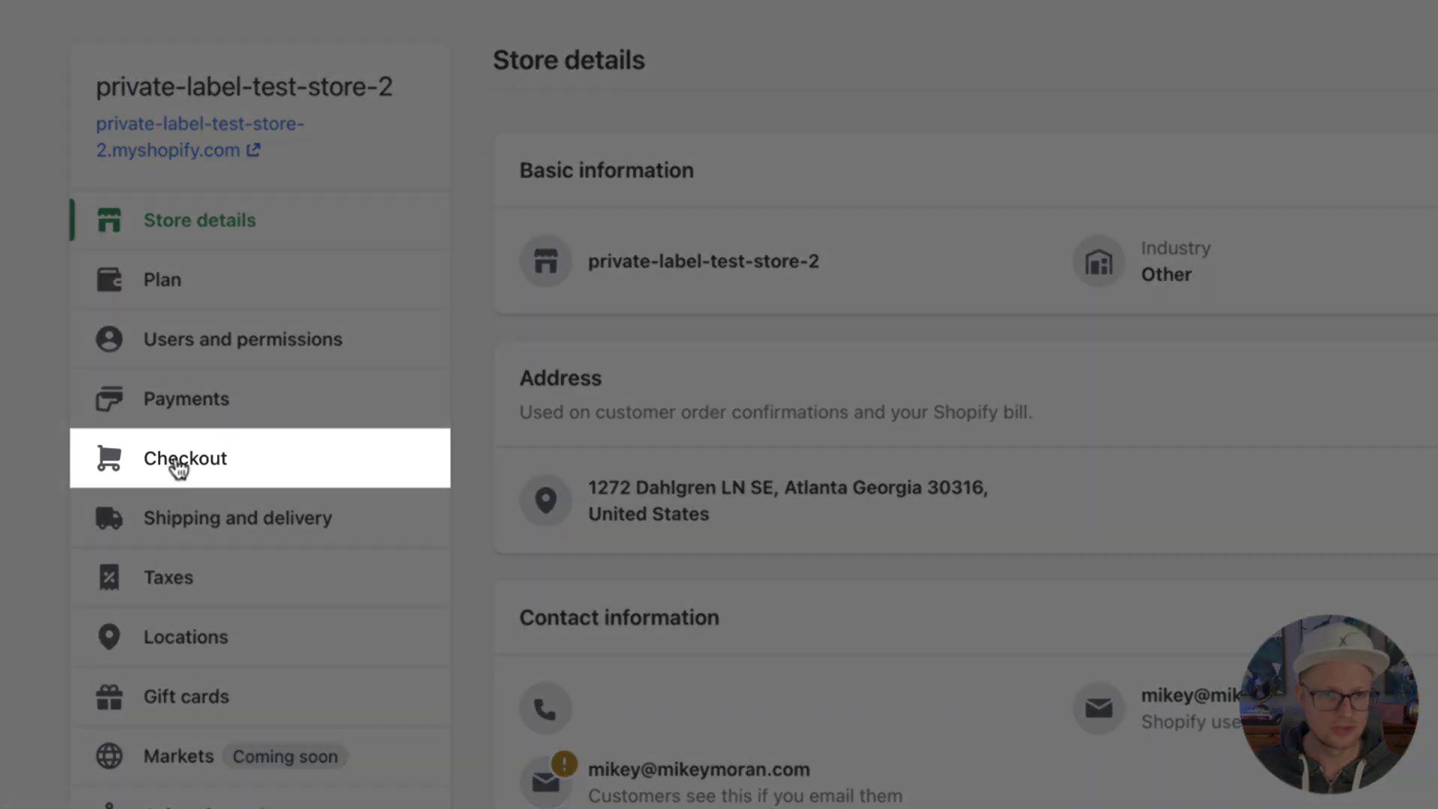
pyautogui.click(180, 468)
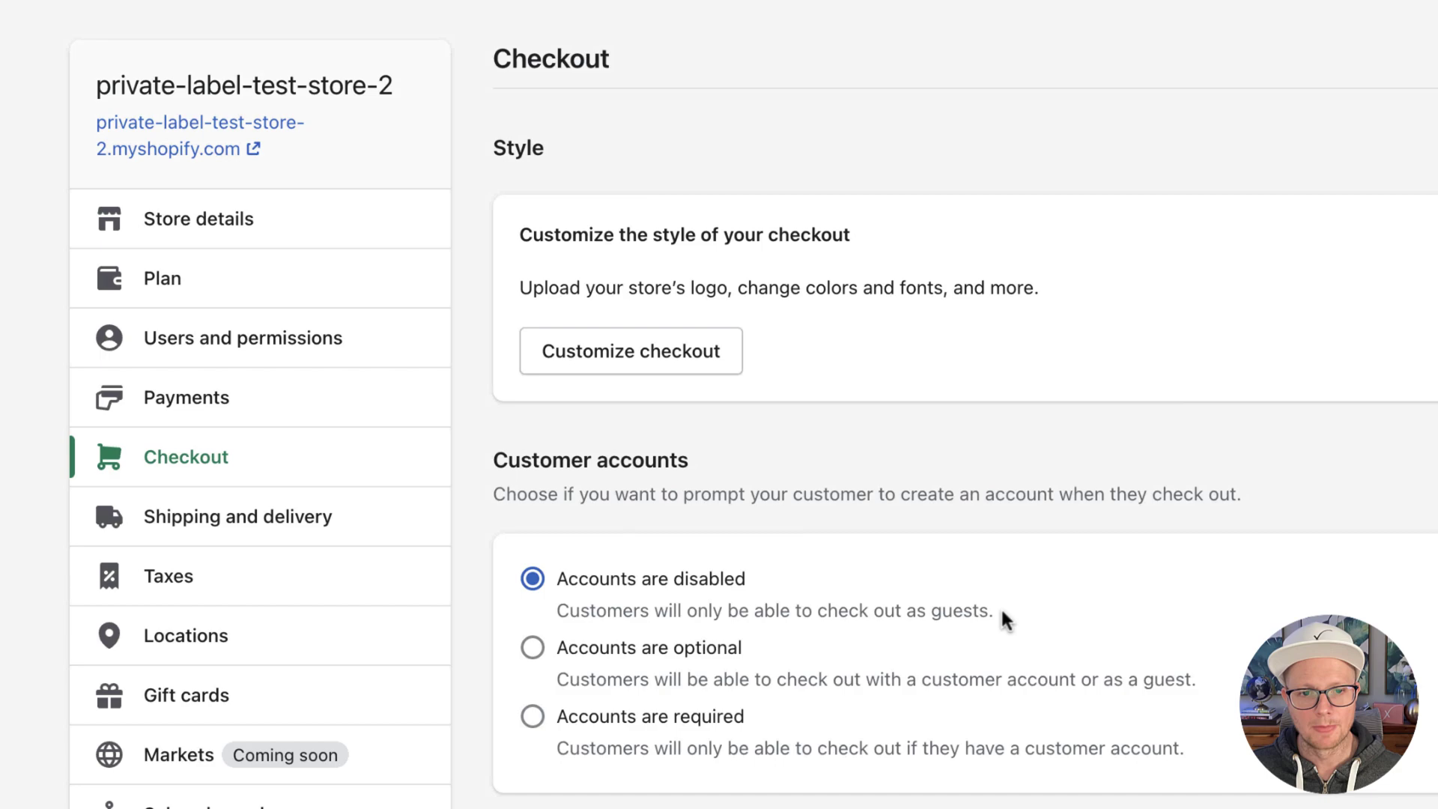
pyautogui.scroll(-5, 1001, 607)
pyautogui.scroll(-15, 951, 558)
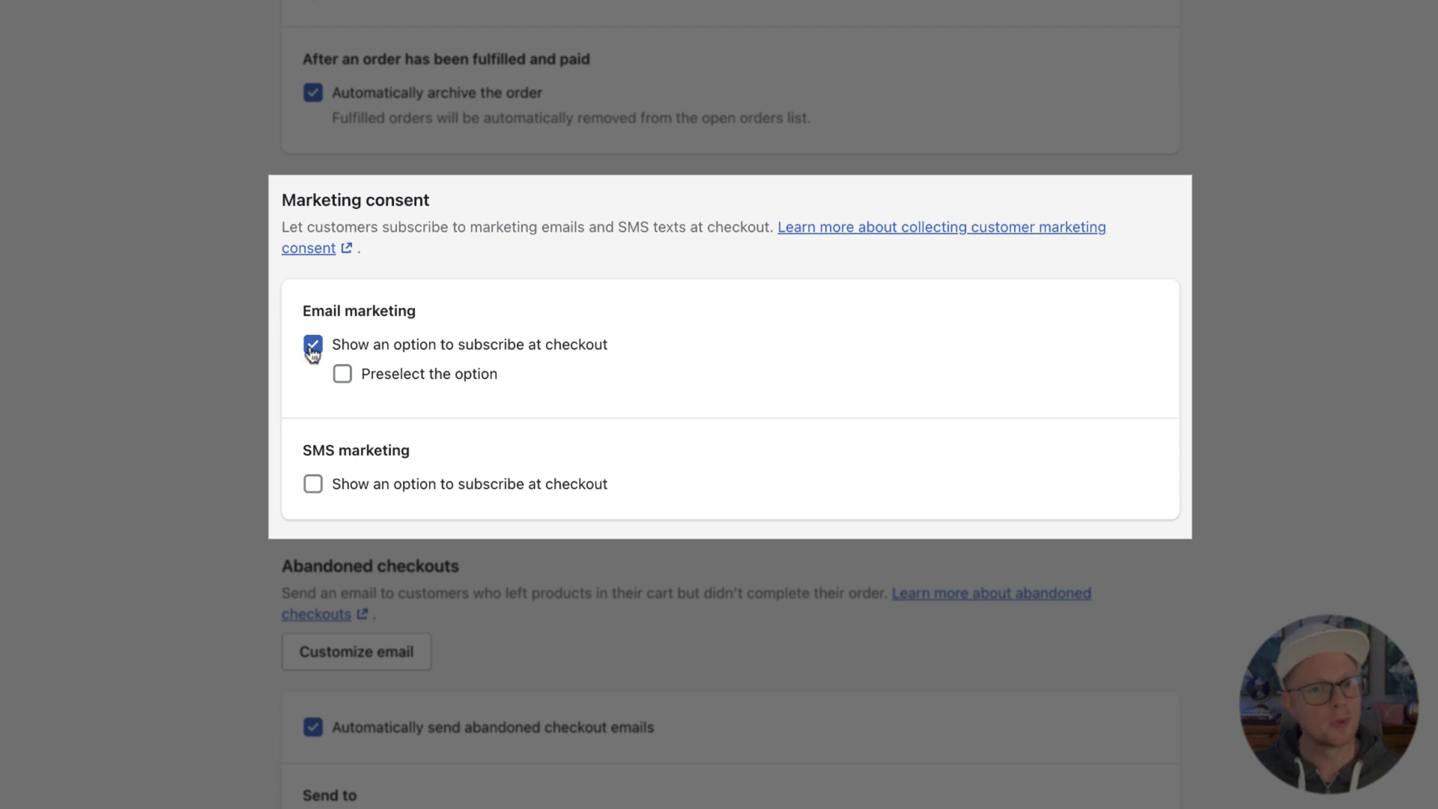
pyautogui.click(344, 378)
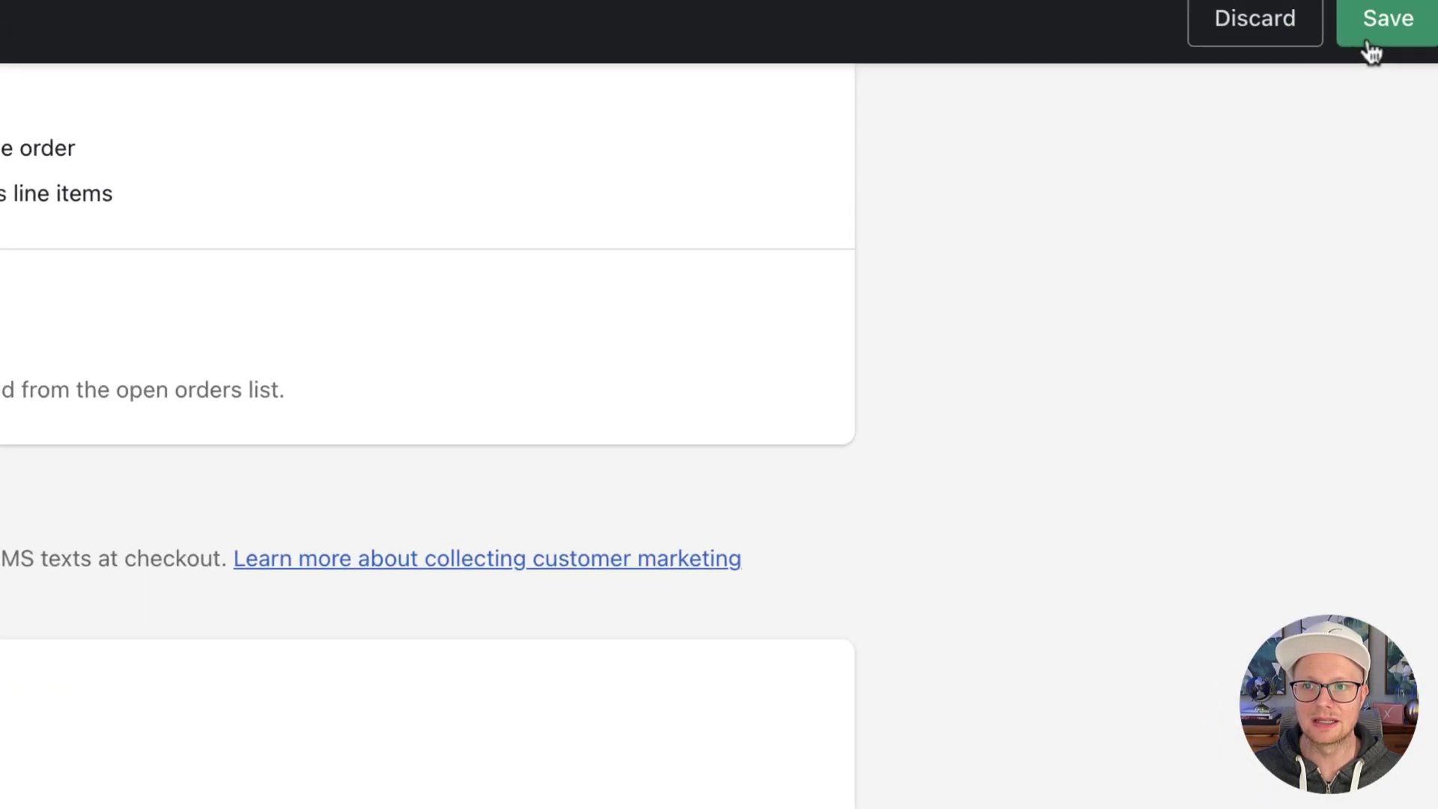
pyautogui.click(1371, 38)
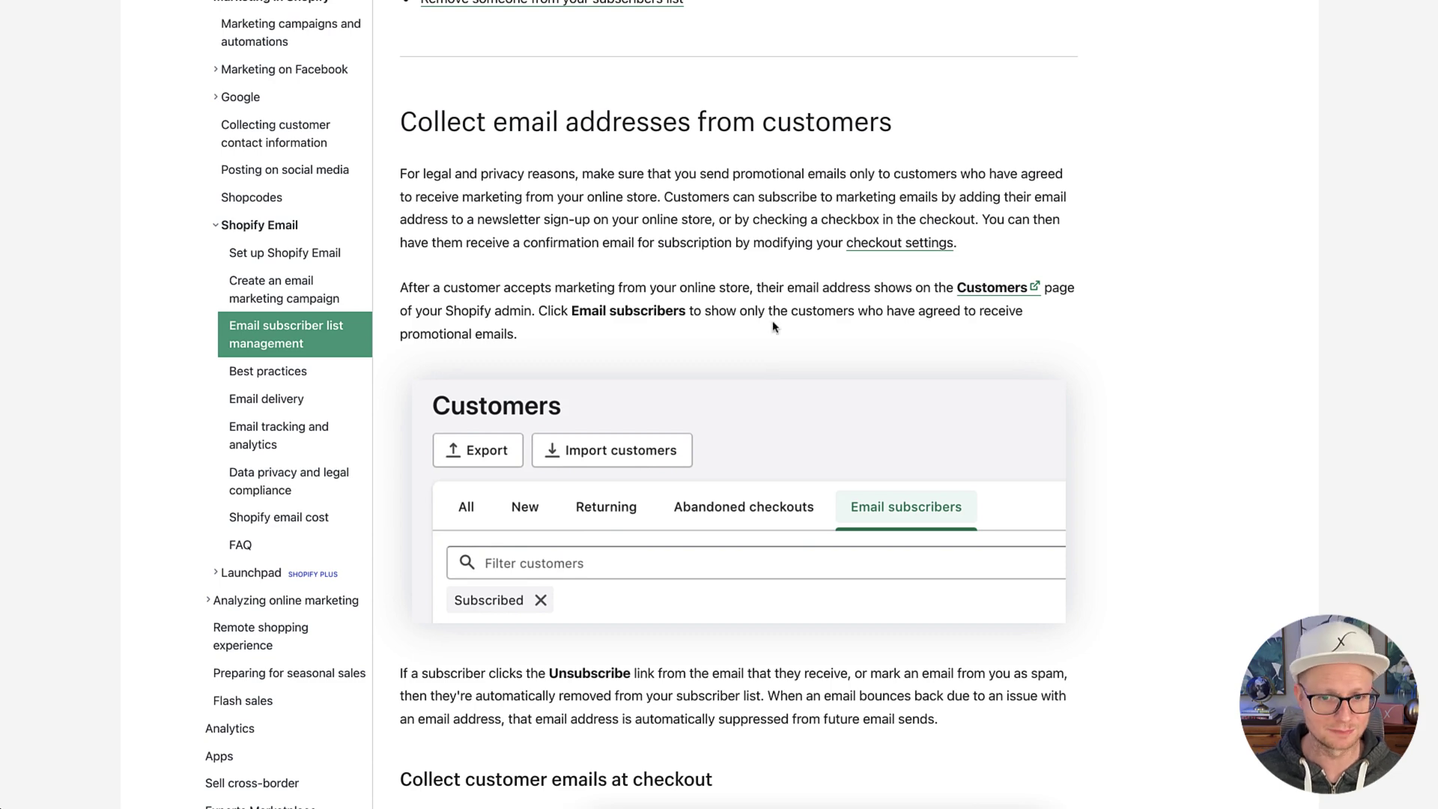
pyautogui.scroll(-7, 771, 322)
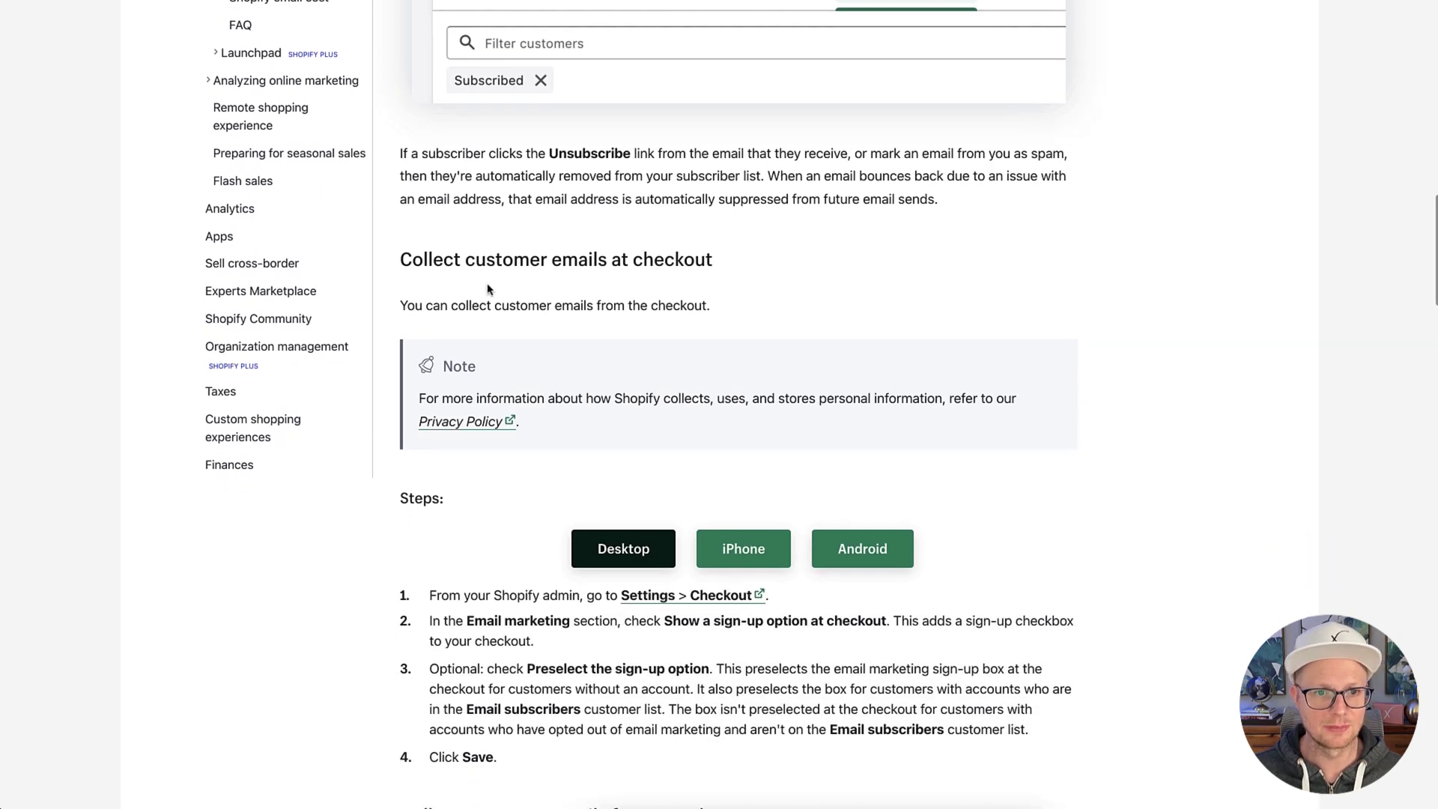
pyautogui.scroll(-4, 720, 289)
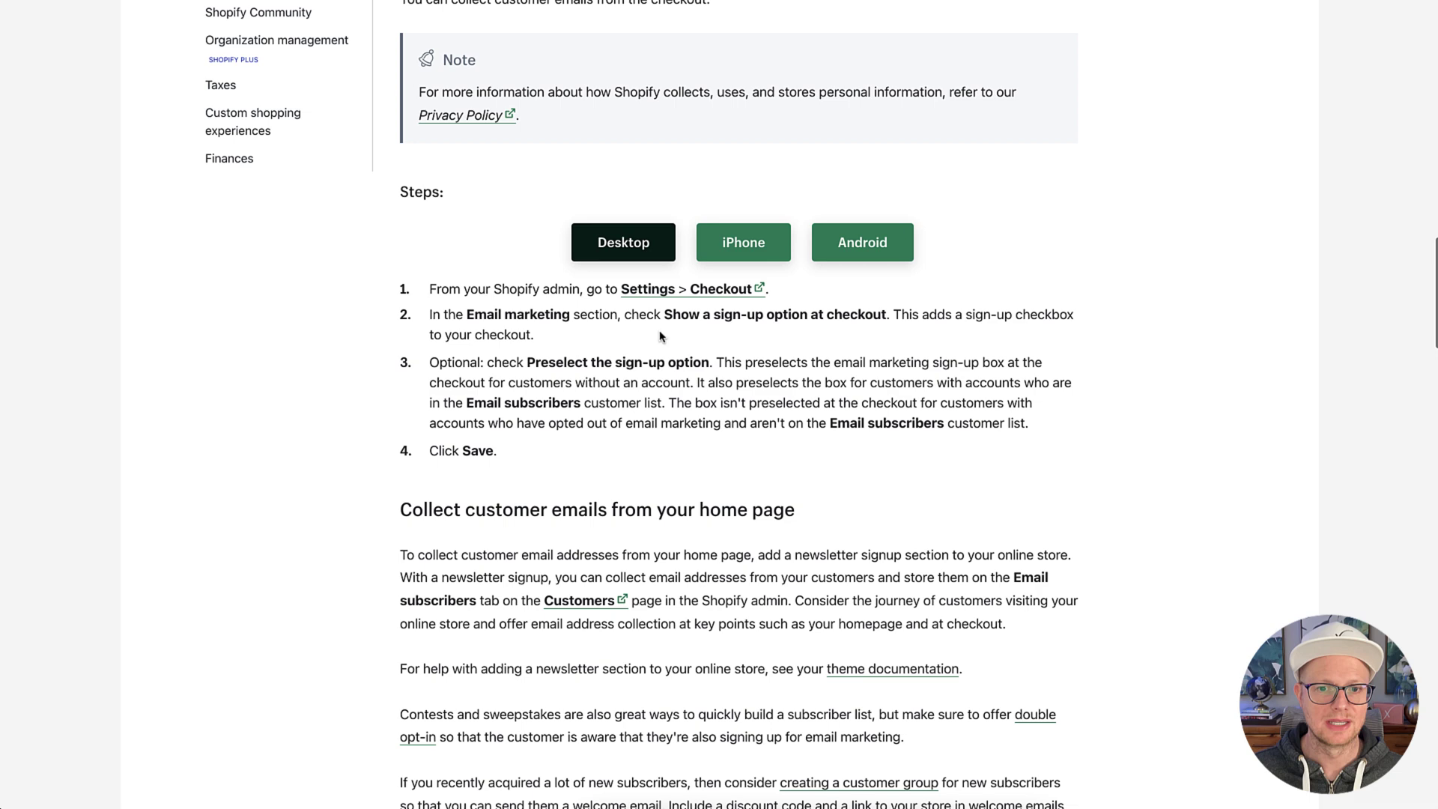
pyautogui.scroll(-4, 752, 395)
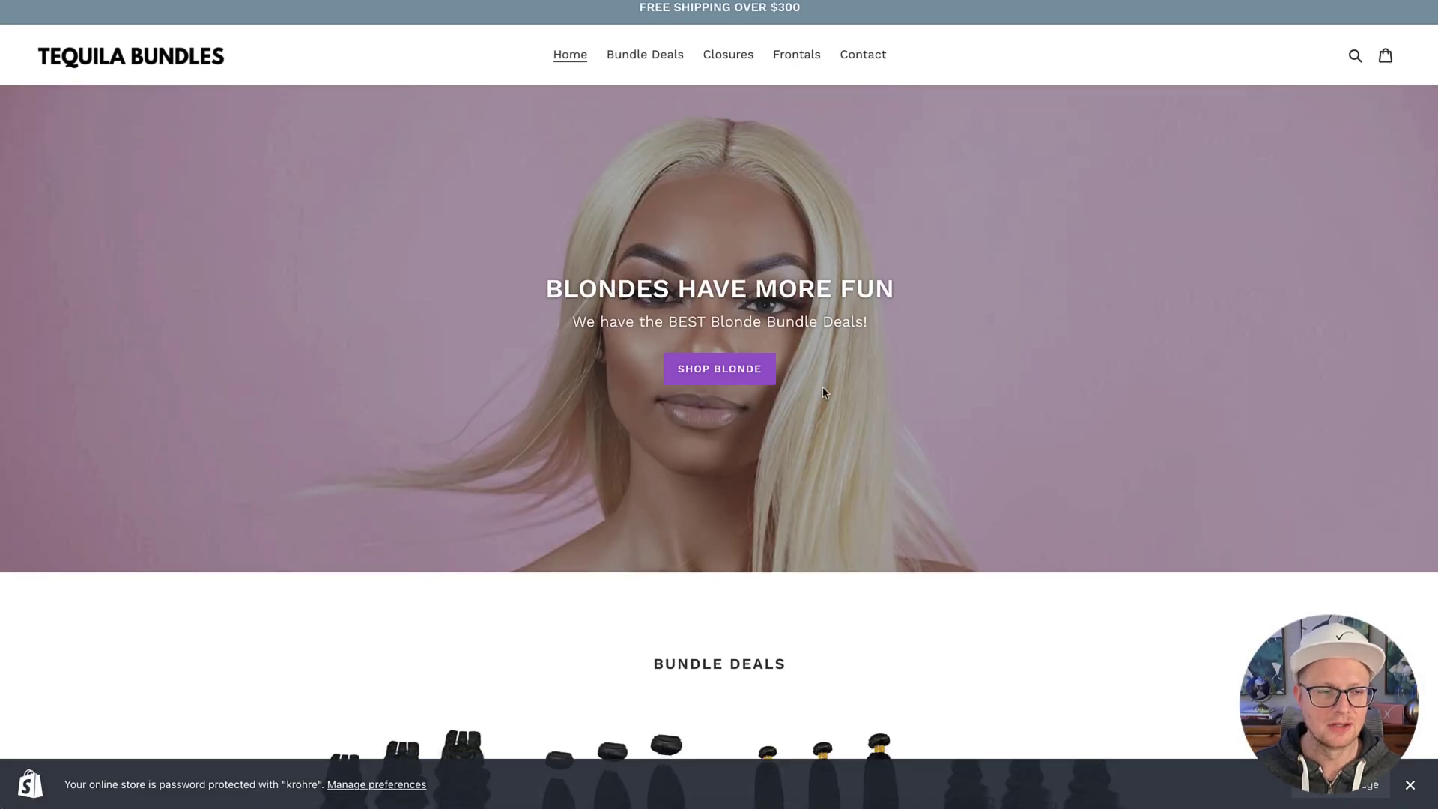
# Step: Find the footer's Newsletter heading on the storefront and bring up its block in the theme editor
pyautogui.scroll(-5, 823, 385)
pyautogui.scroll(5, 824, 385)
pyautogui.scroll(-15, 824, 385)
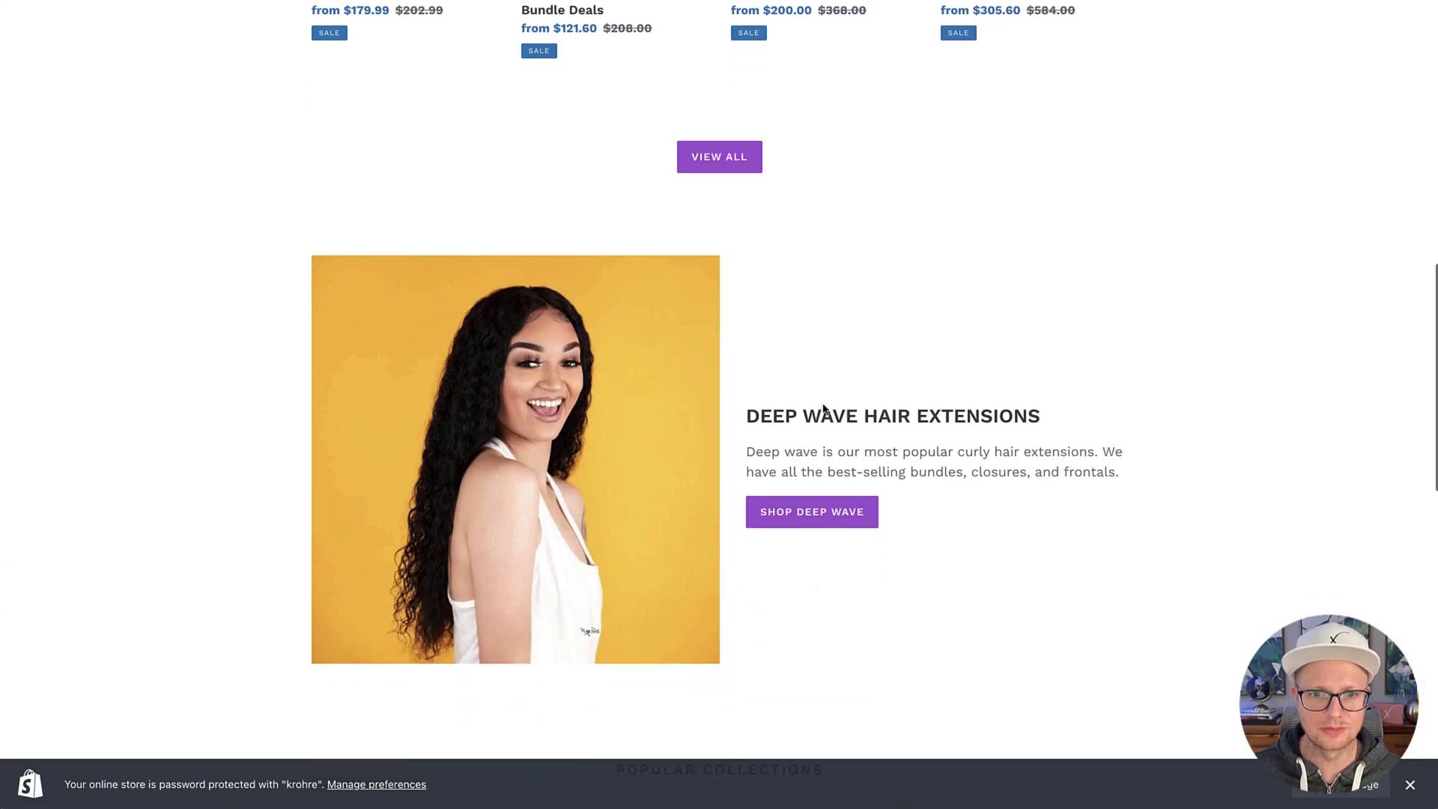
pyautogui.scroll(-5, 895, 406)
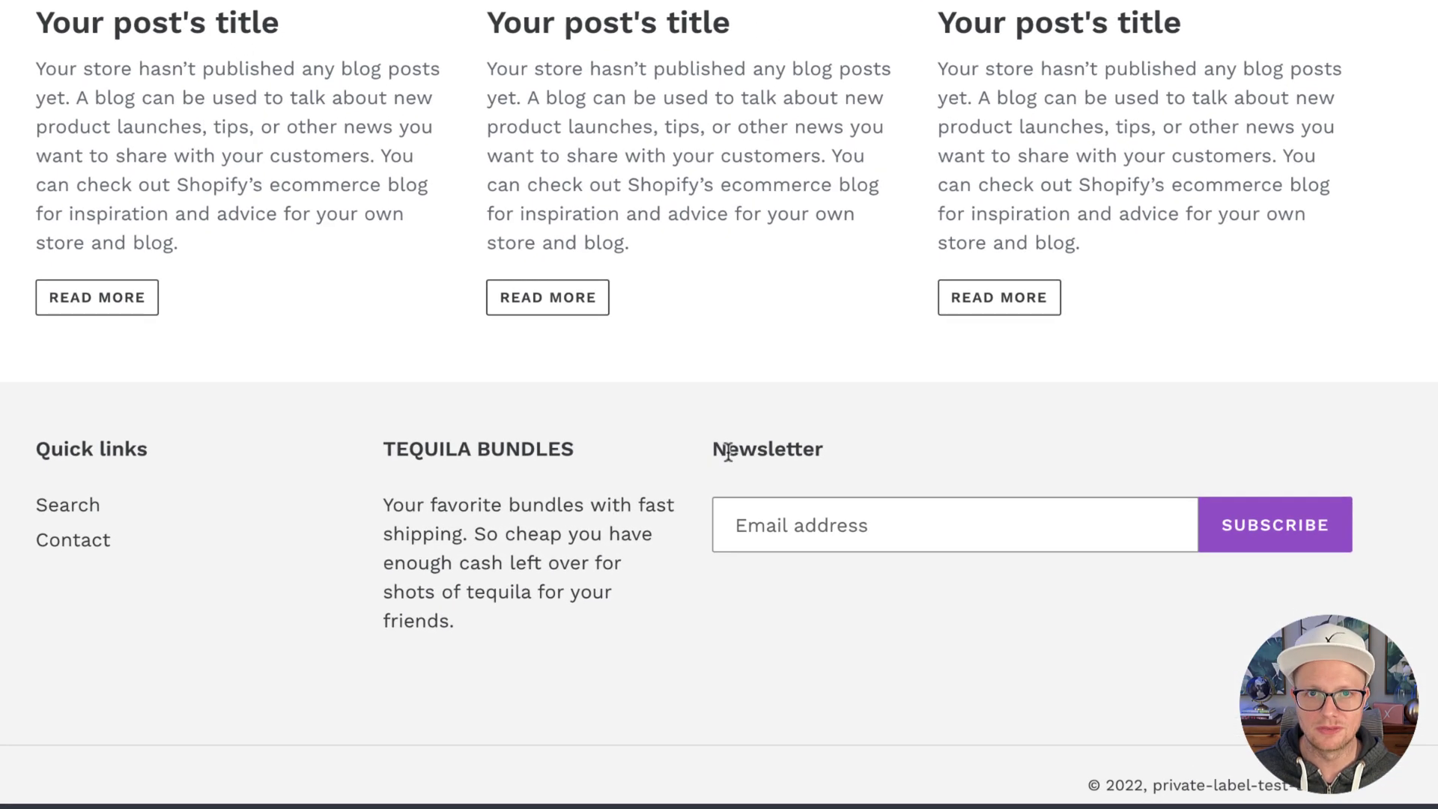
pyautogui.moveTo(712, 449); pyautogui.dragTo(821, 444)
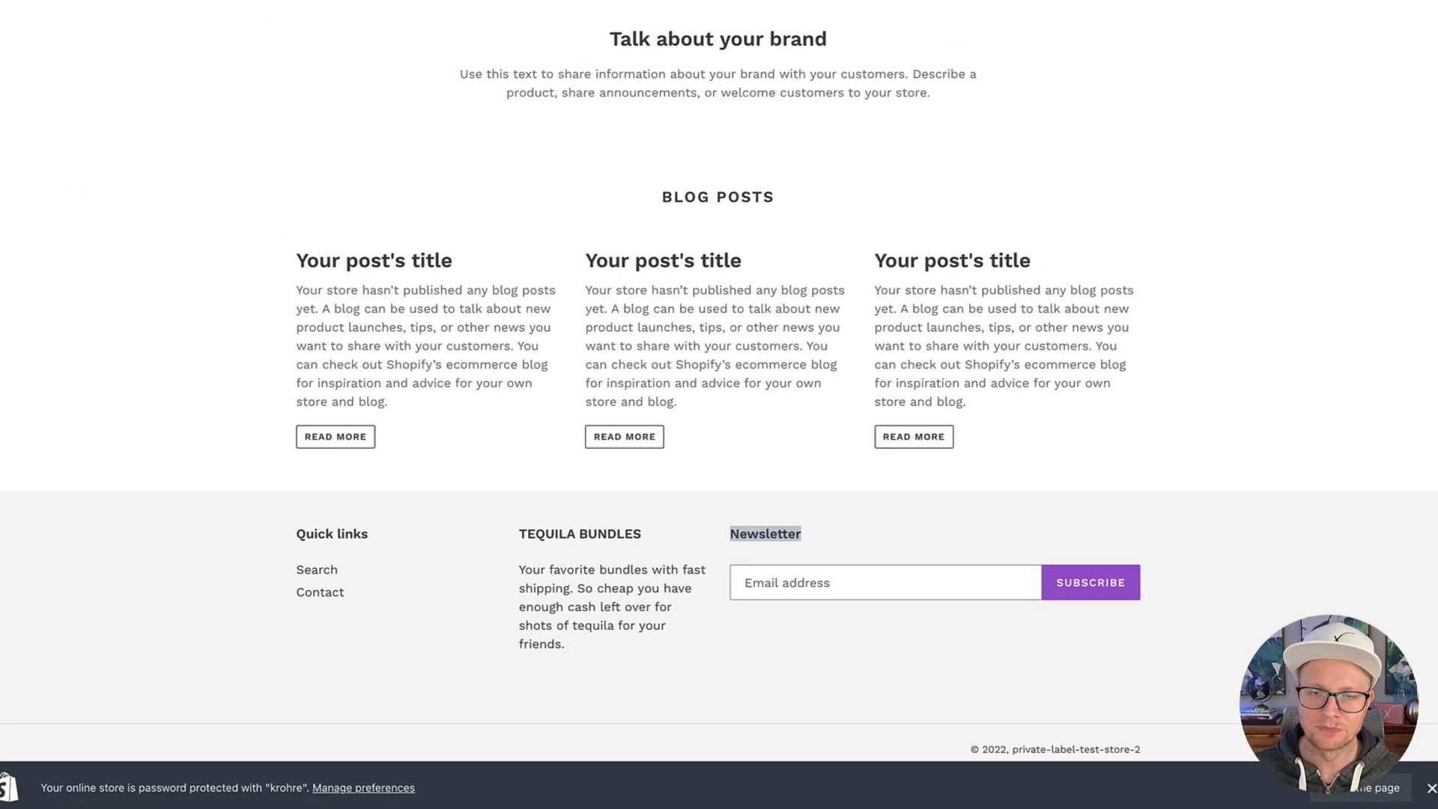
pyautogui.hotkey('ctrl', 'Tab')
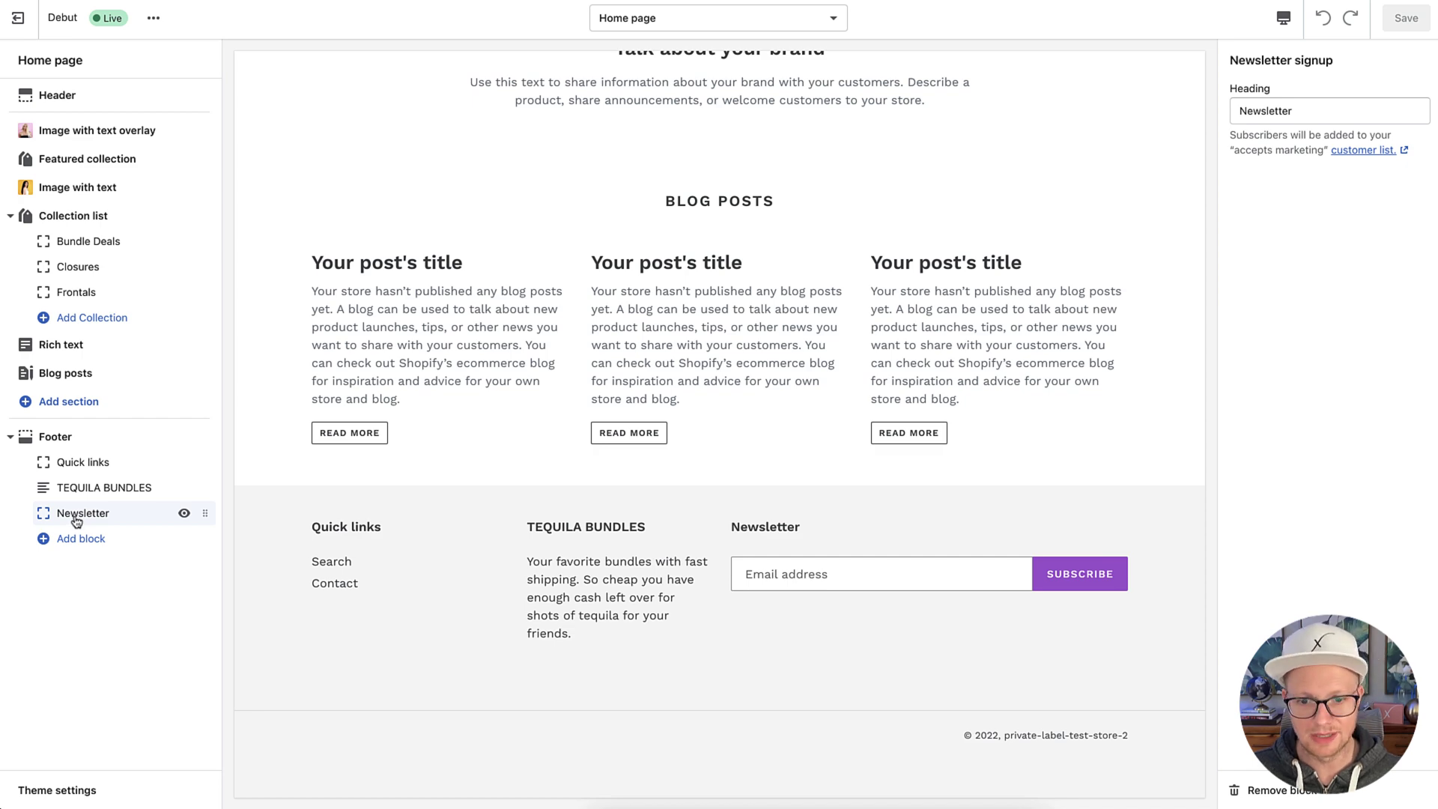
# Step: Change the footer newsletter heading to 'Get Tips & Updates' and save the theme
pyautogui.doubleClick(1310, 109)
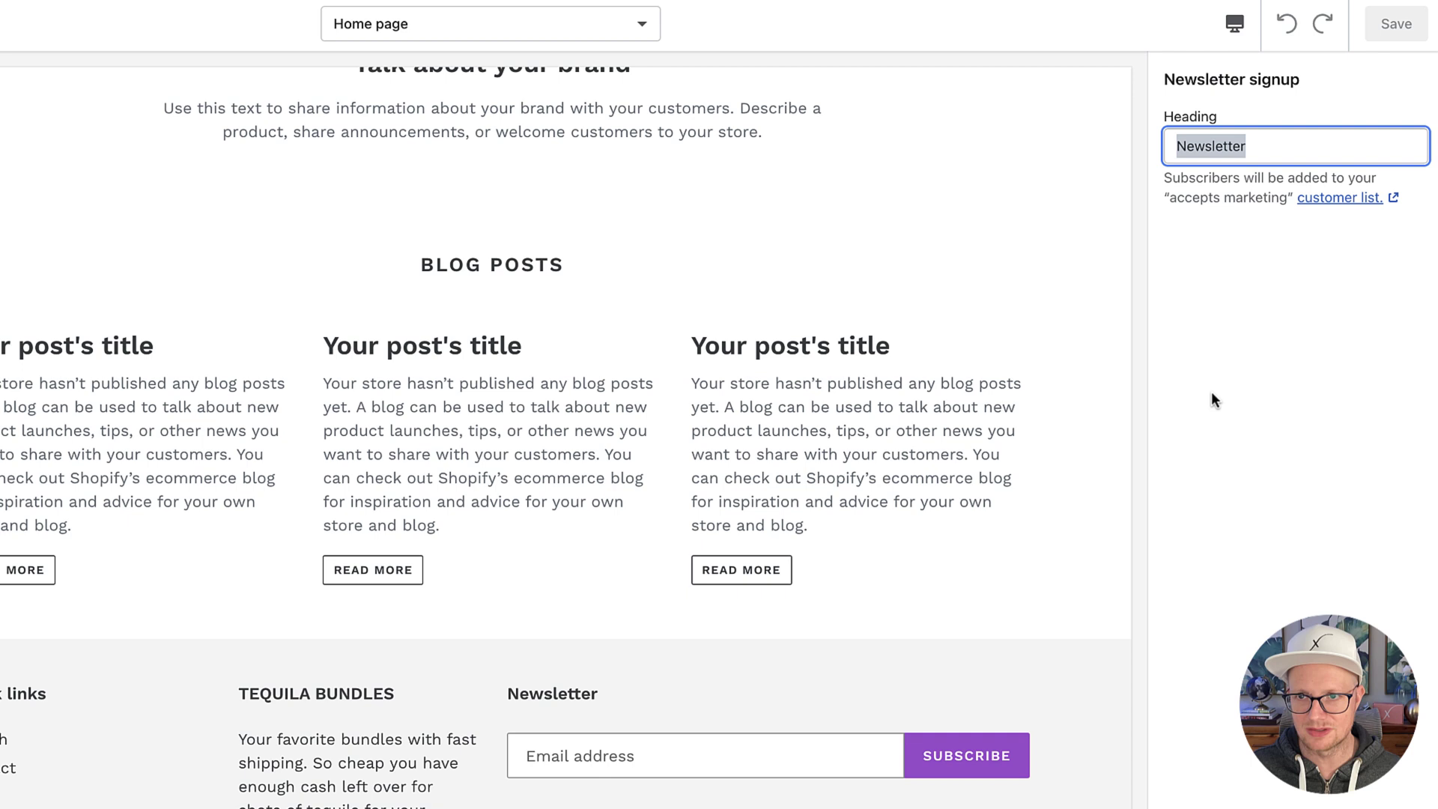
pyautogui.write('Ge')
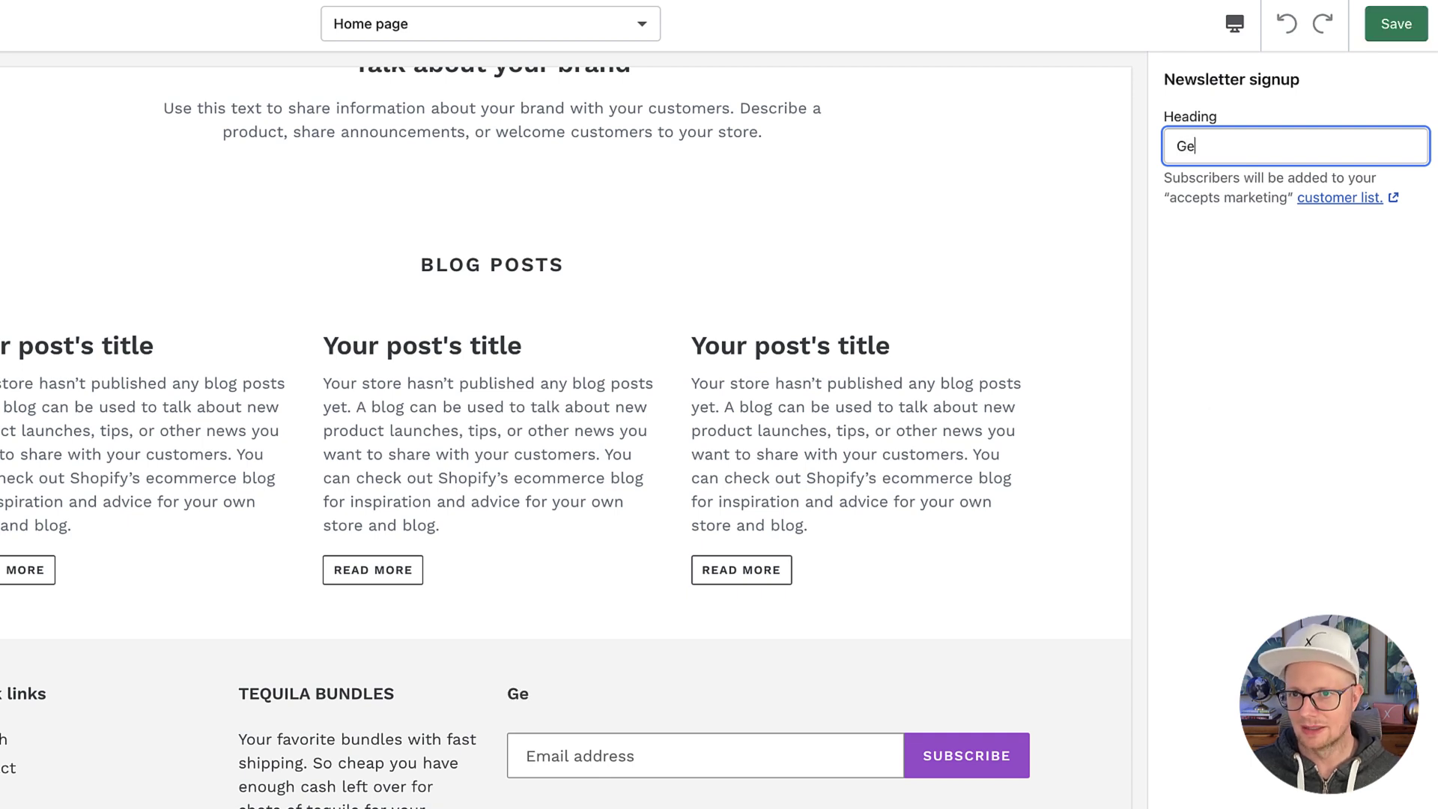
pyautogui.write('t Tips ')
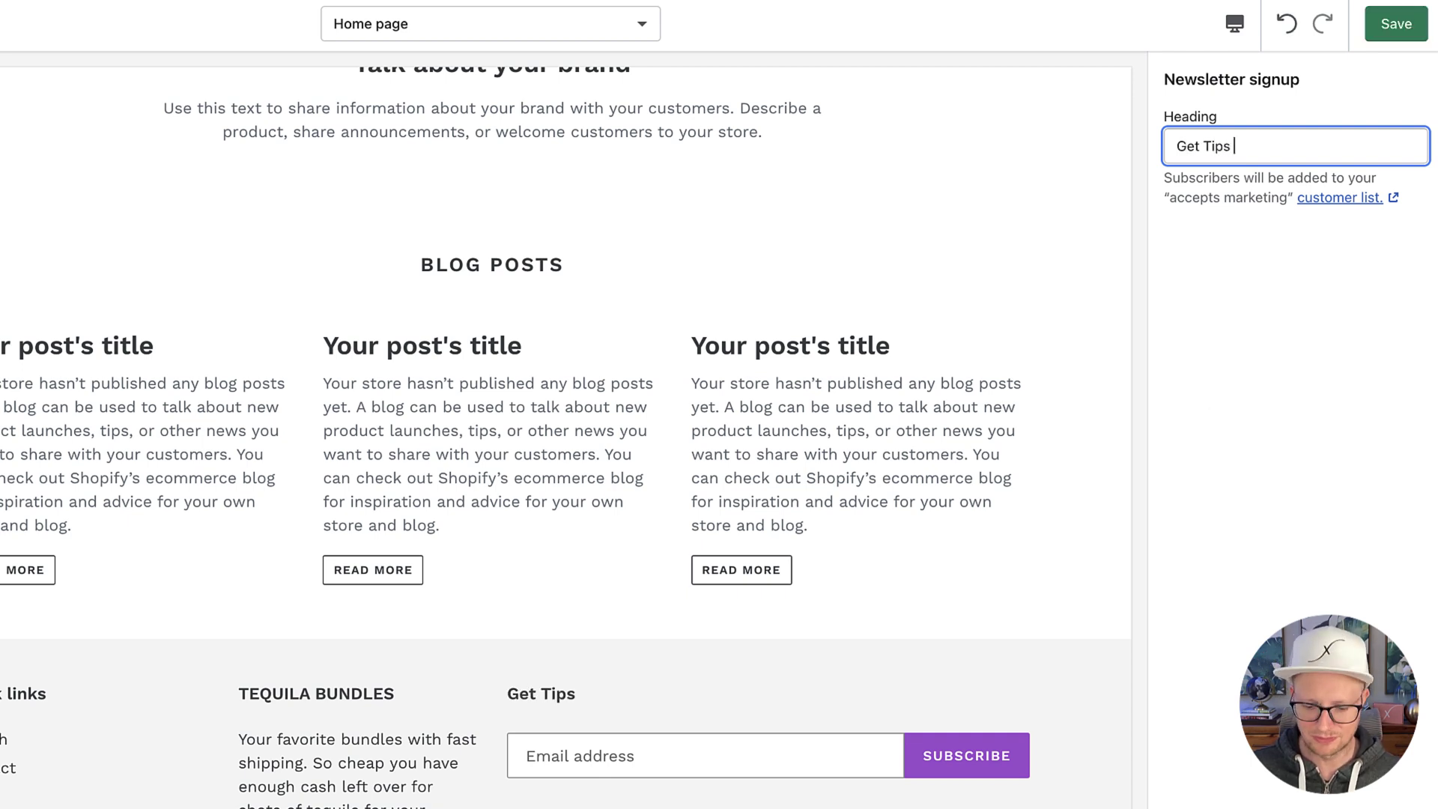
pyautogui.write('& Upda')
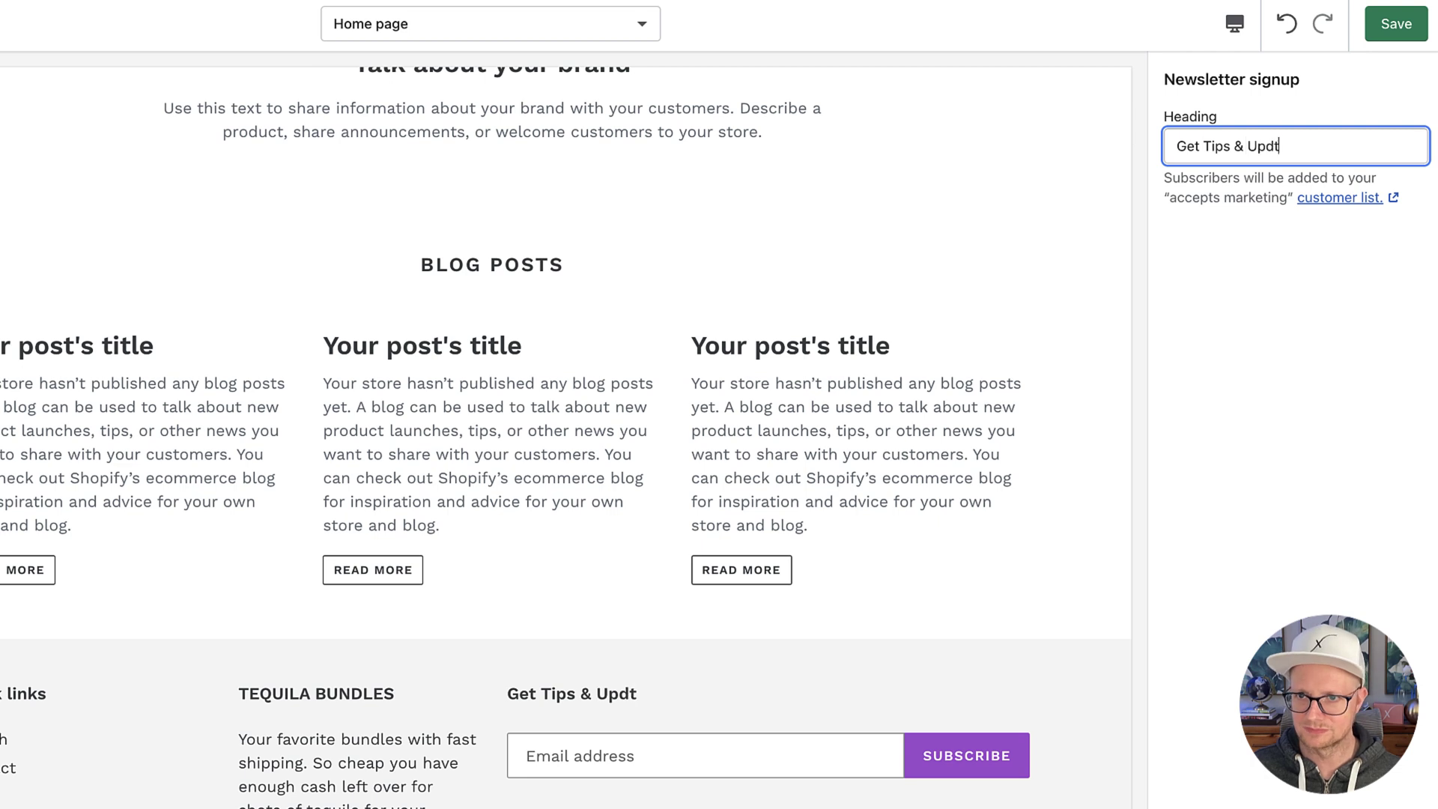
pyautogui.write('tes')
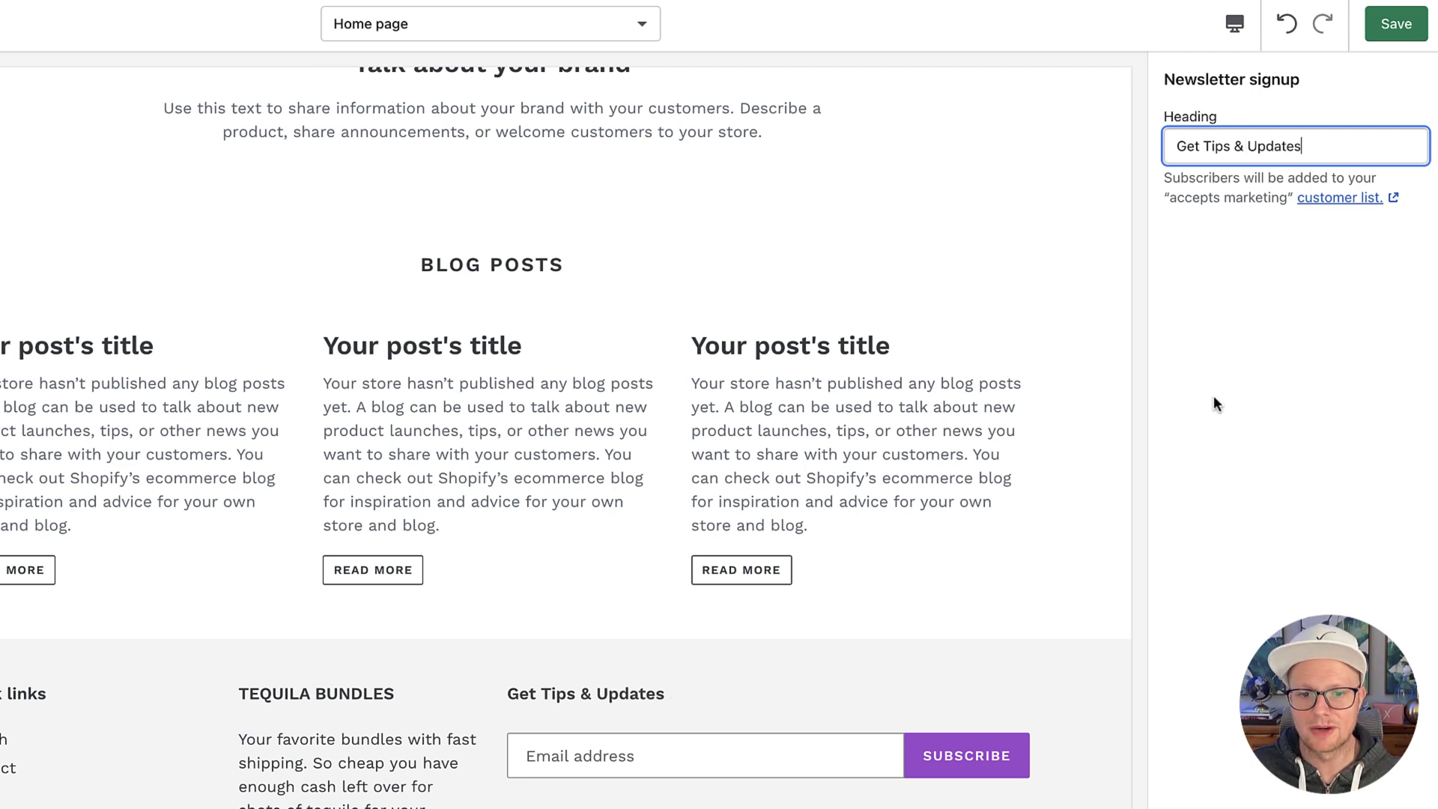
pyautogui.click(1397, 23)
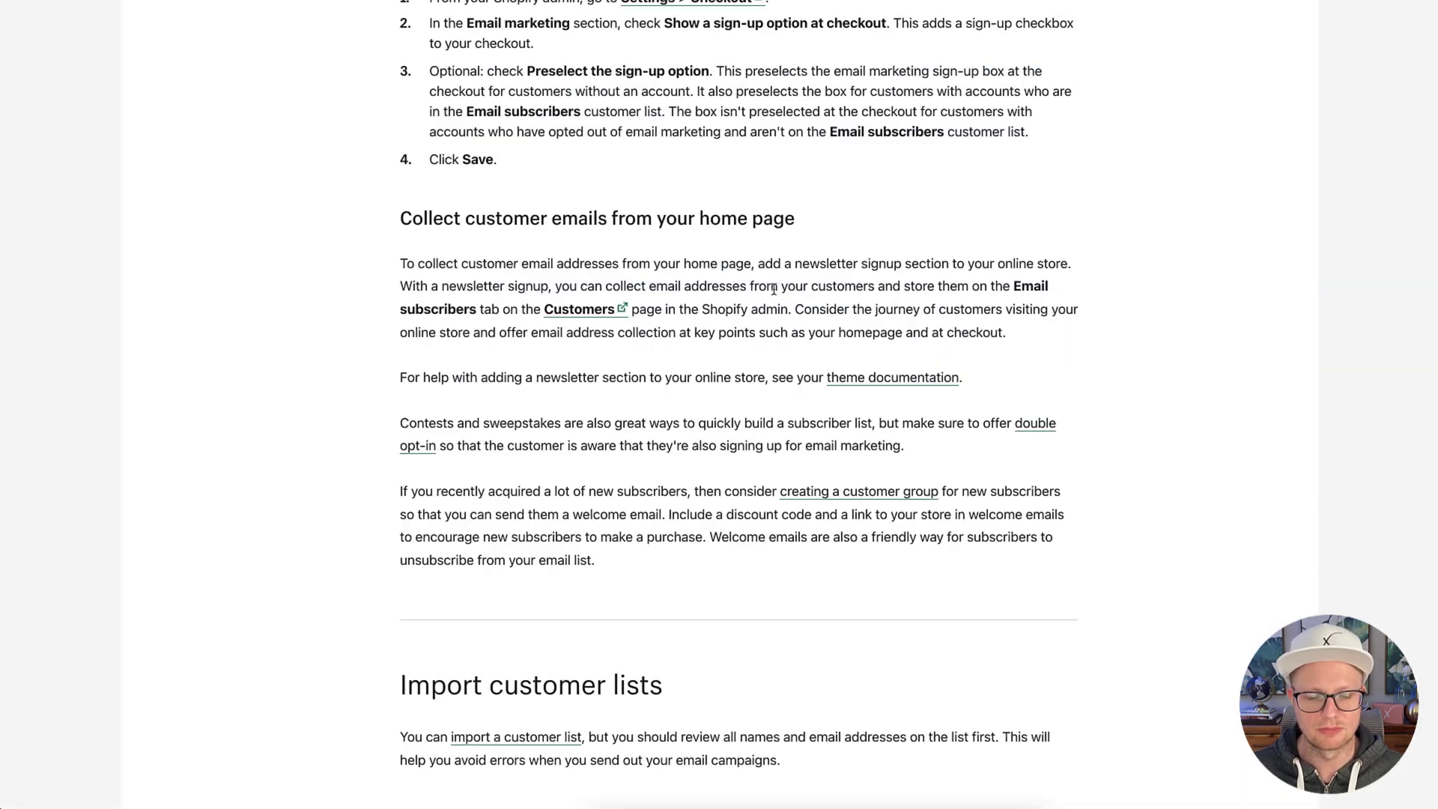
pyautogui.scroll(-4, 775, 292)
pyautogui.scroll(1, 600, 450)
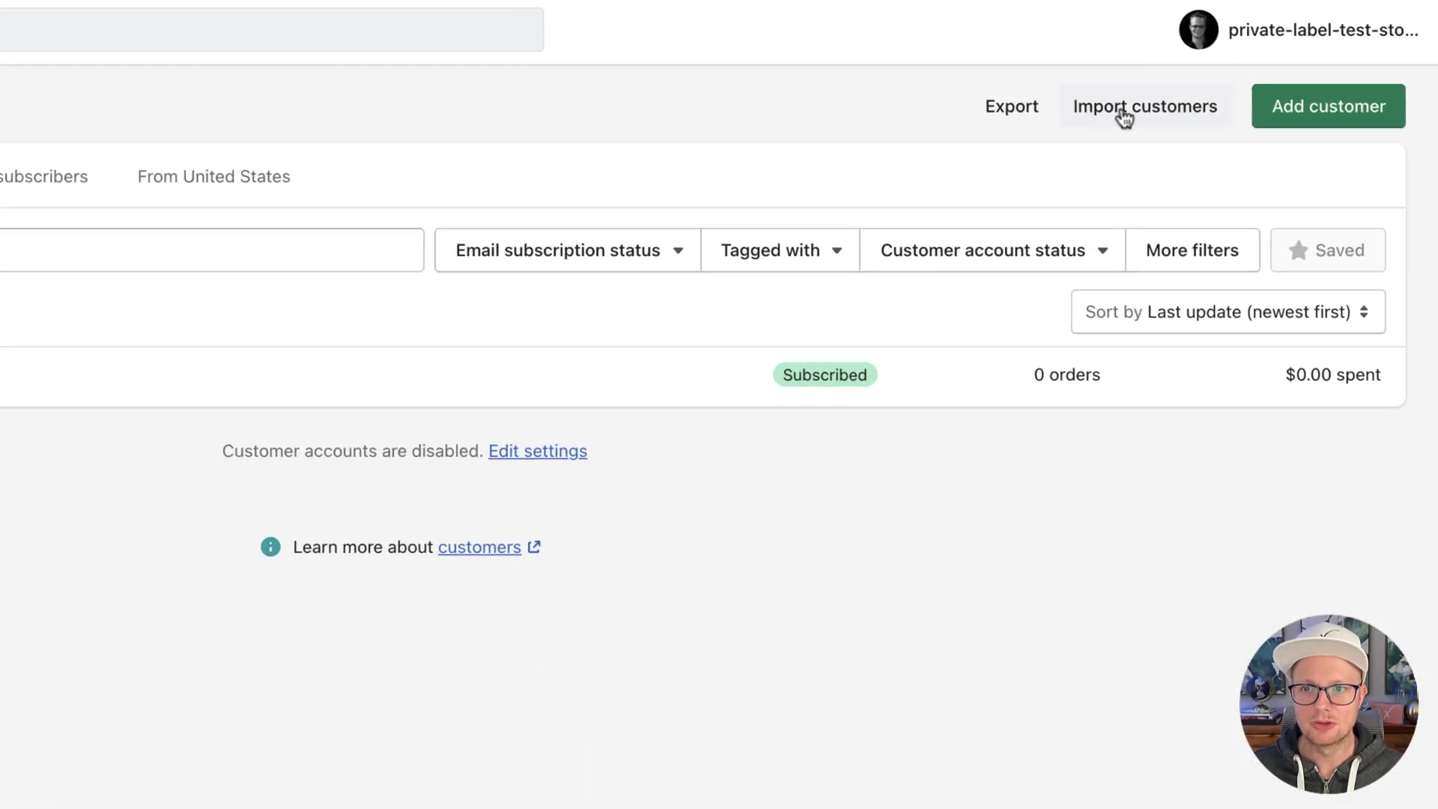
# Step: Download the sample customer CSV from the Import customers dialog
pyautogui.click(1142, 95)
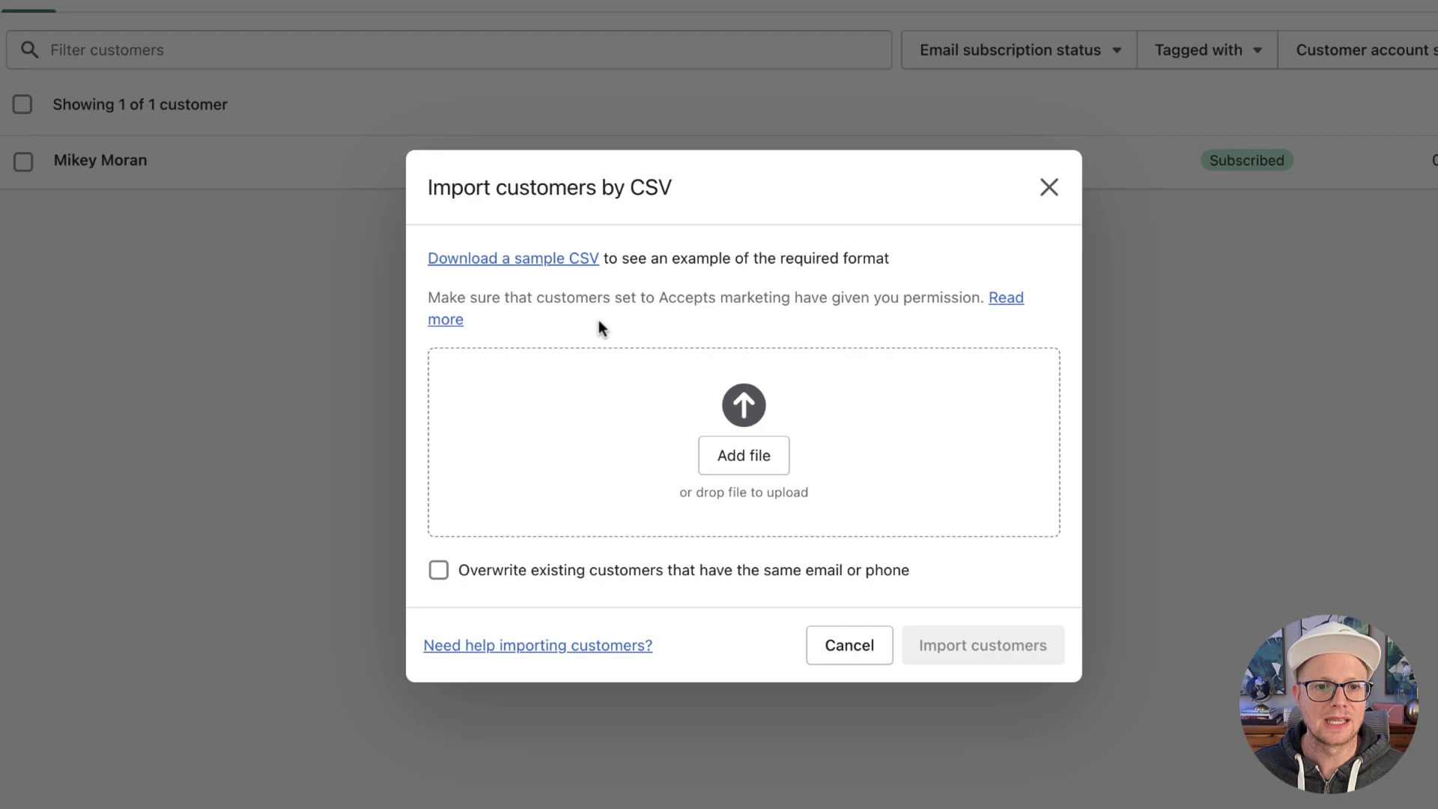
pyautogui.click(530, 258)
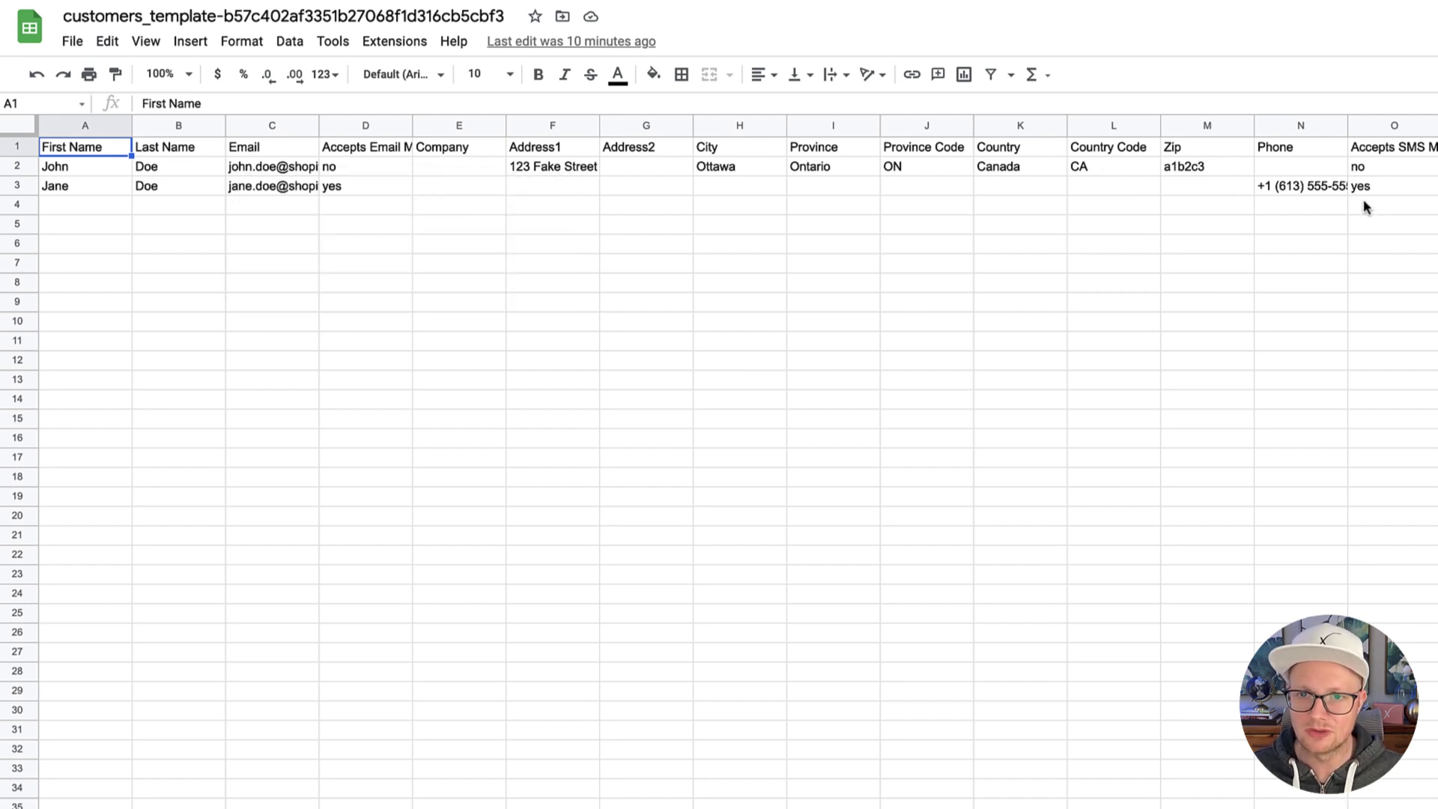
pyautogui.hscroll(8, 1338, 193)
pyautogui.hscroll(-8, 1198, 196)
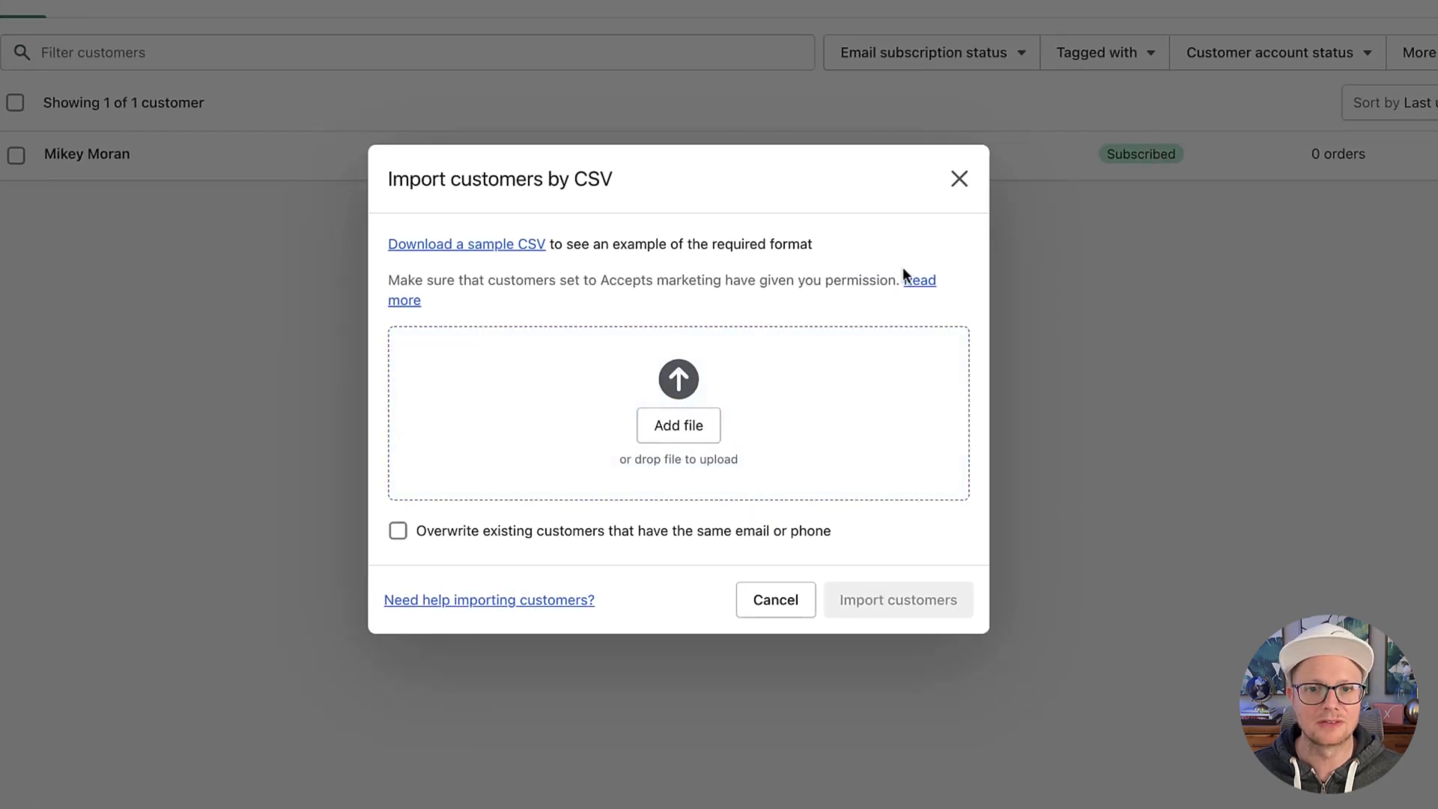
# Step: Close the Import customers by CSV dialog without importing anything
pyautogui.click(959, 179)
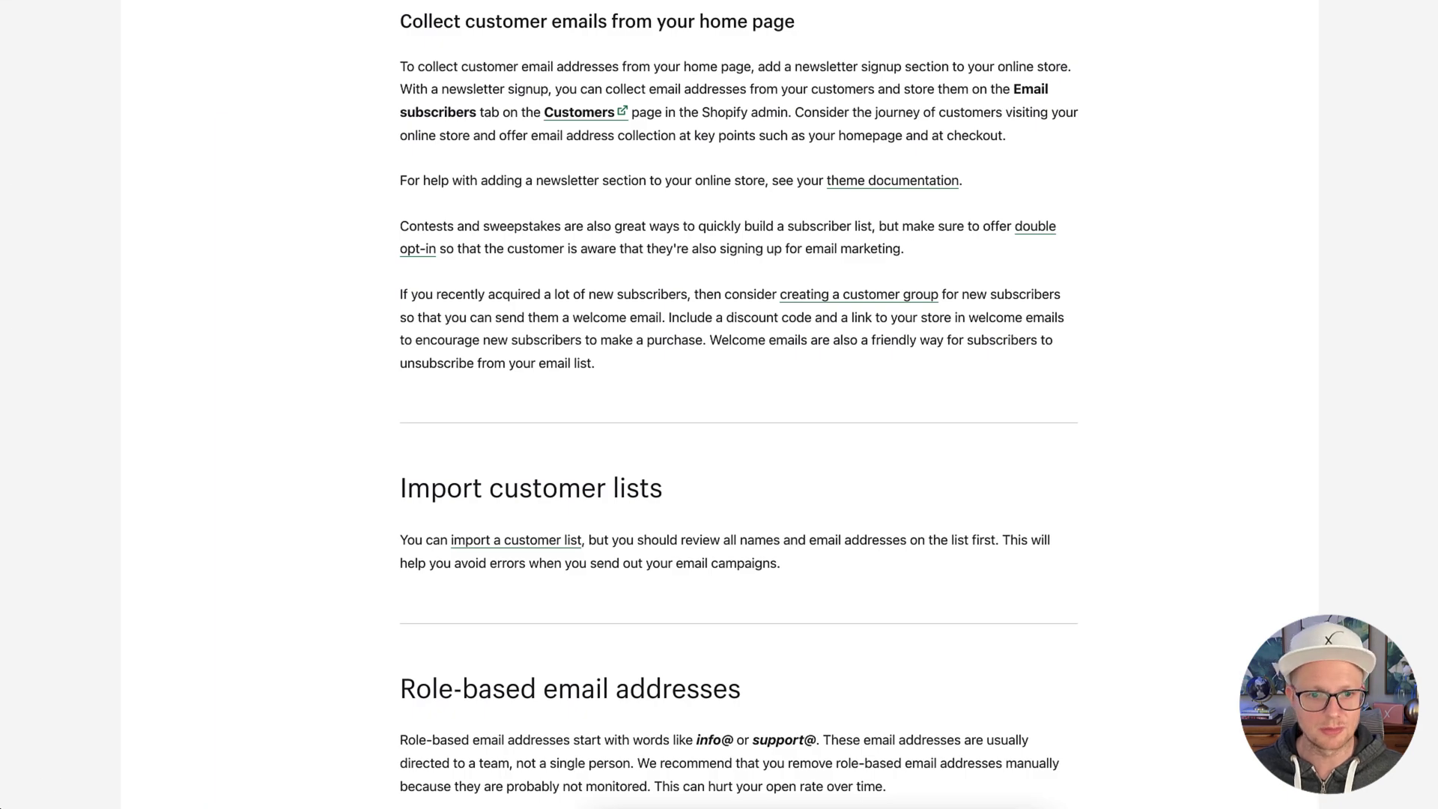
pyautogui.scroll(-5, 800, 423)
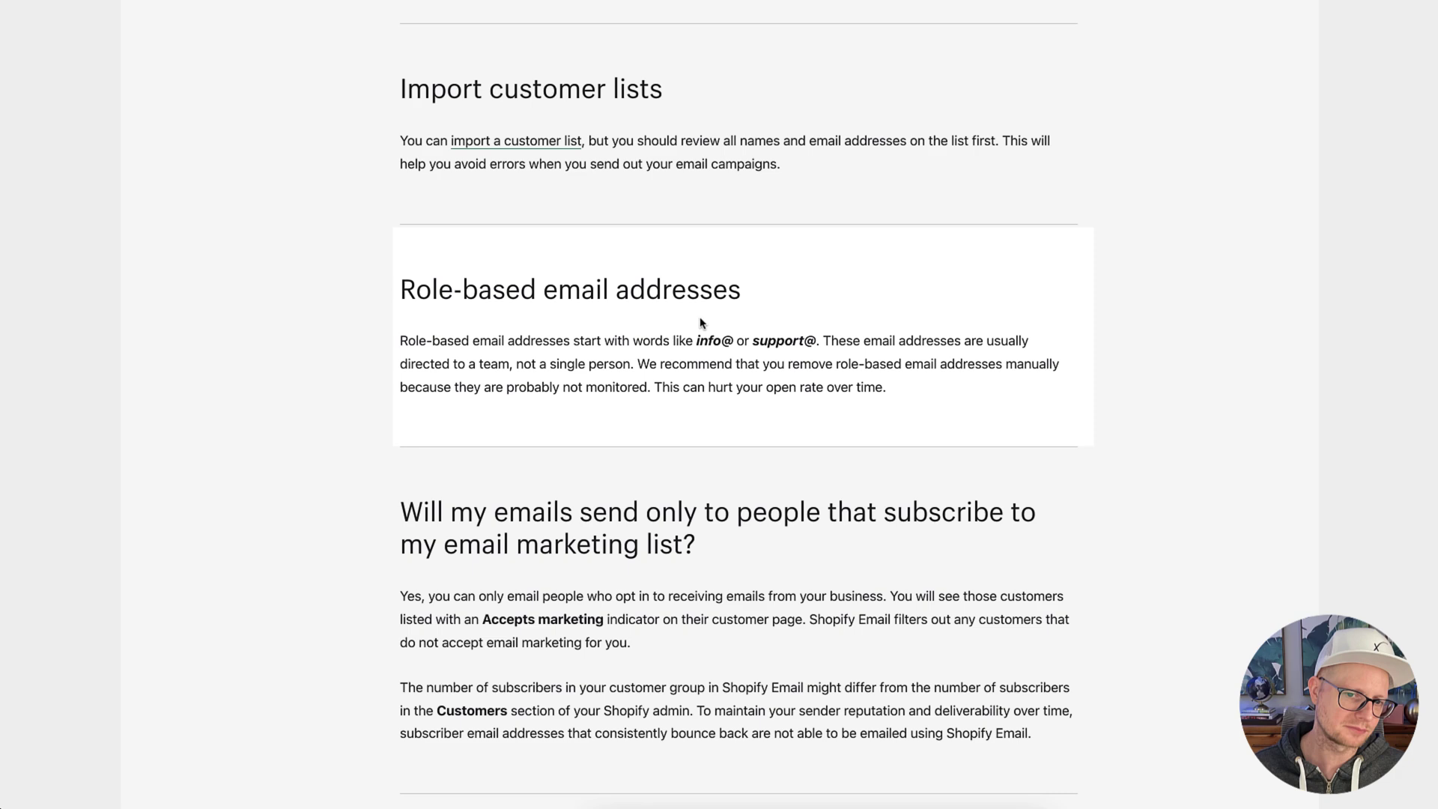
# Step: Scroll the help article through 'Email a specific group of customers' and 'Double opt-in'
pyautogui.scroll(-5, 700, 324)
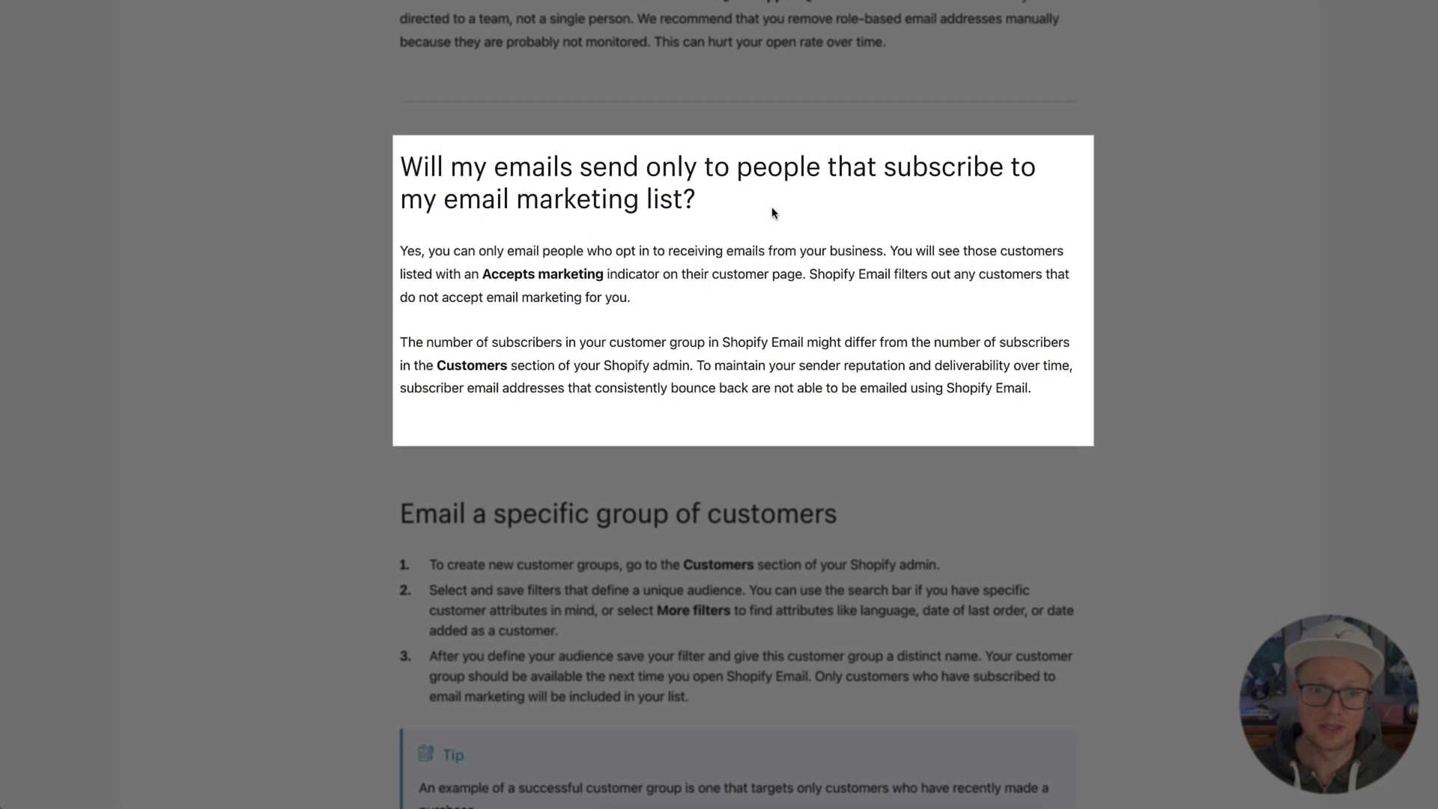
pyautogui.scroll(-4, 773, 214)
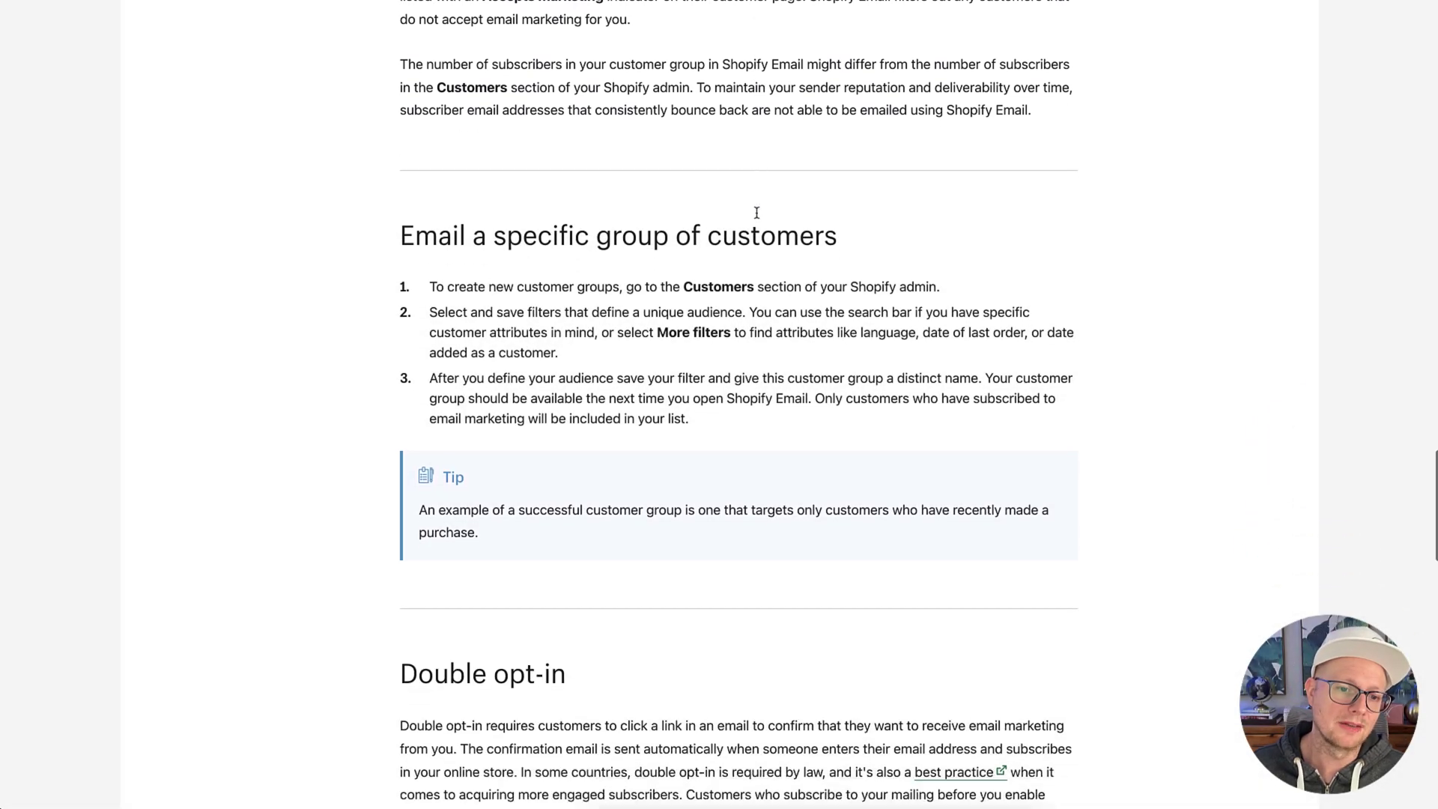
pyautogui.scroll(1, 756, 214)
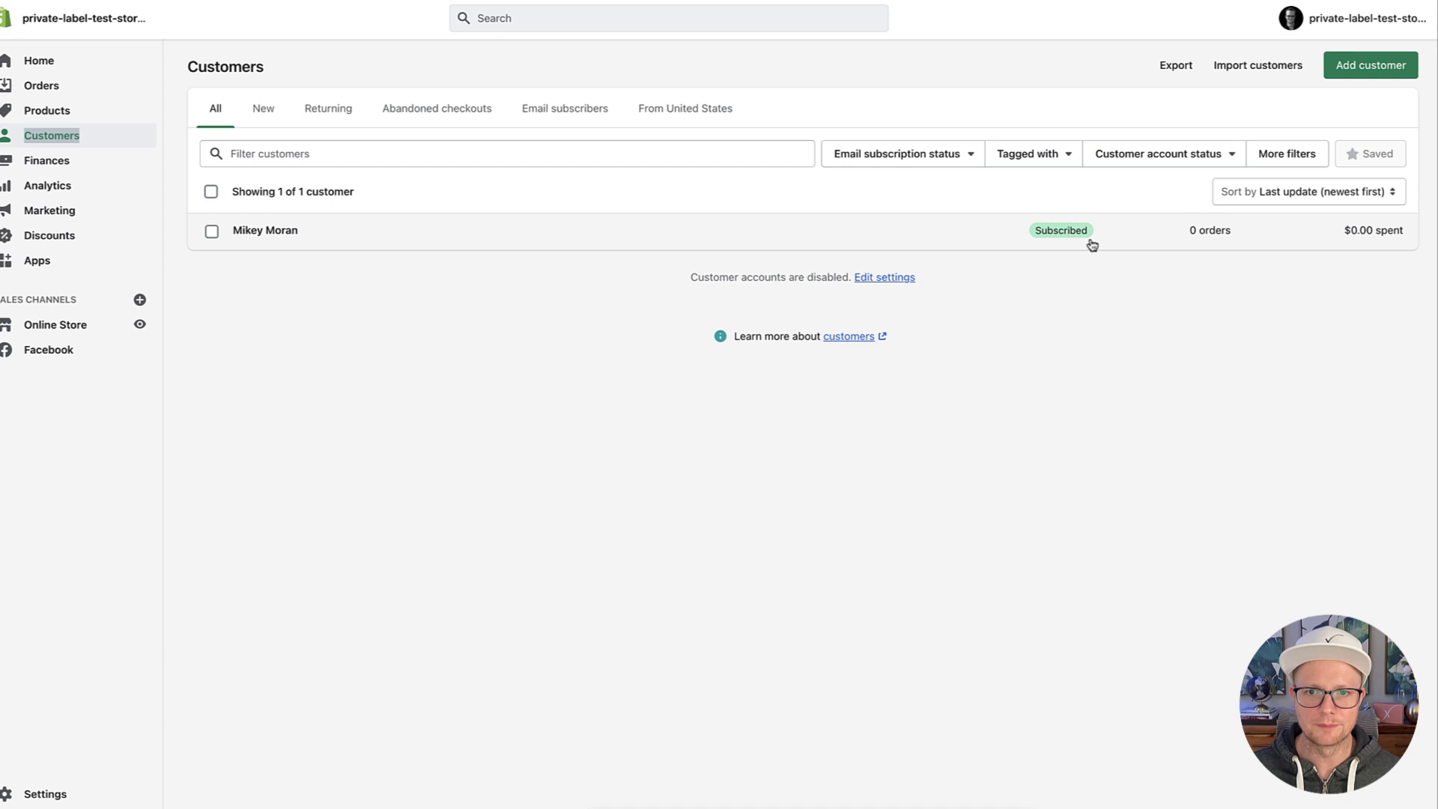
# Step: Add an Amount spent filter of less than 100.00 to the customer list
pyautogui.click(1293, 155)
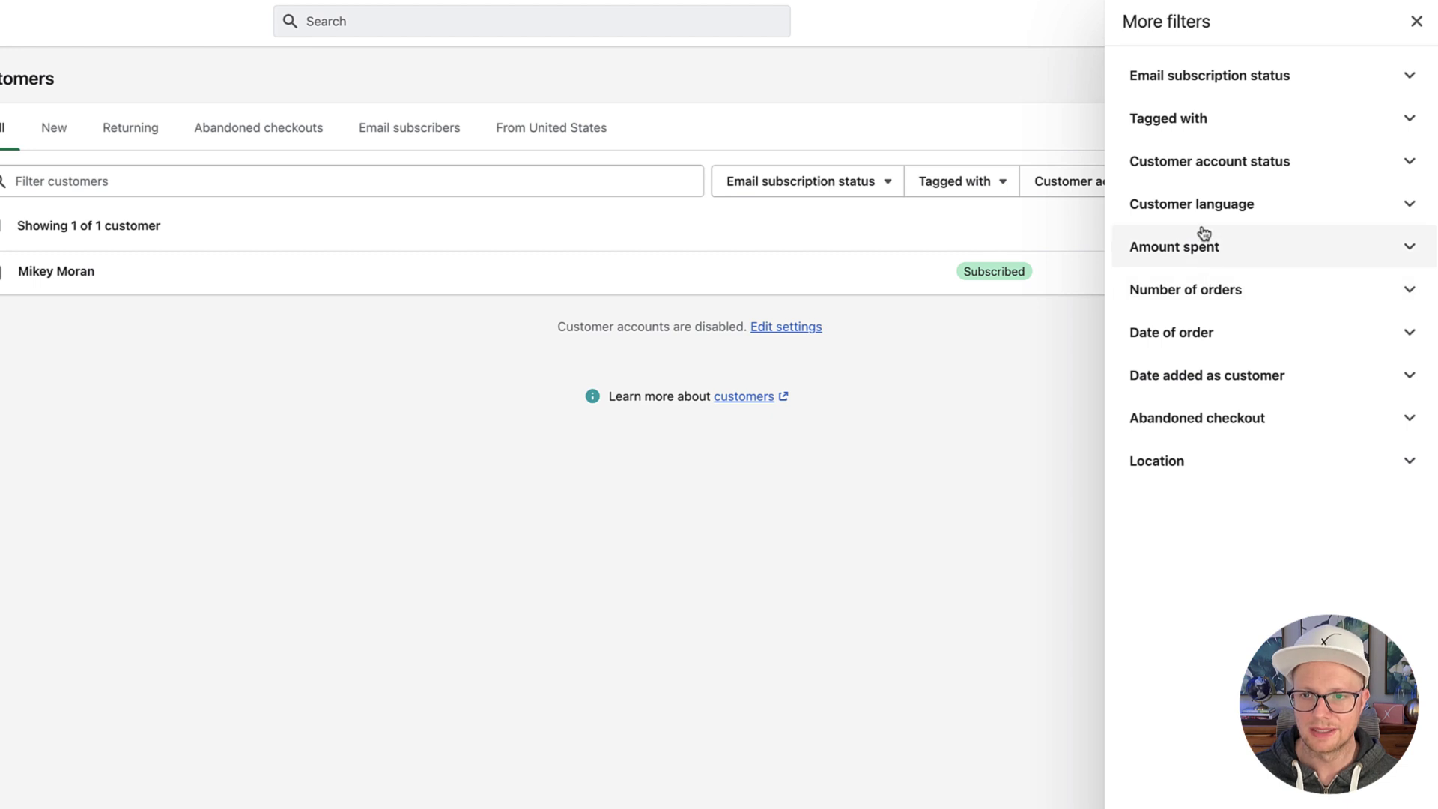
pyautogui.click(1189, 258)
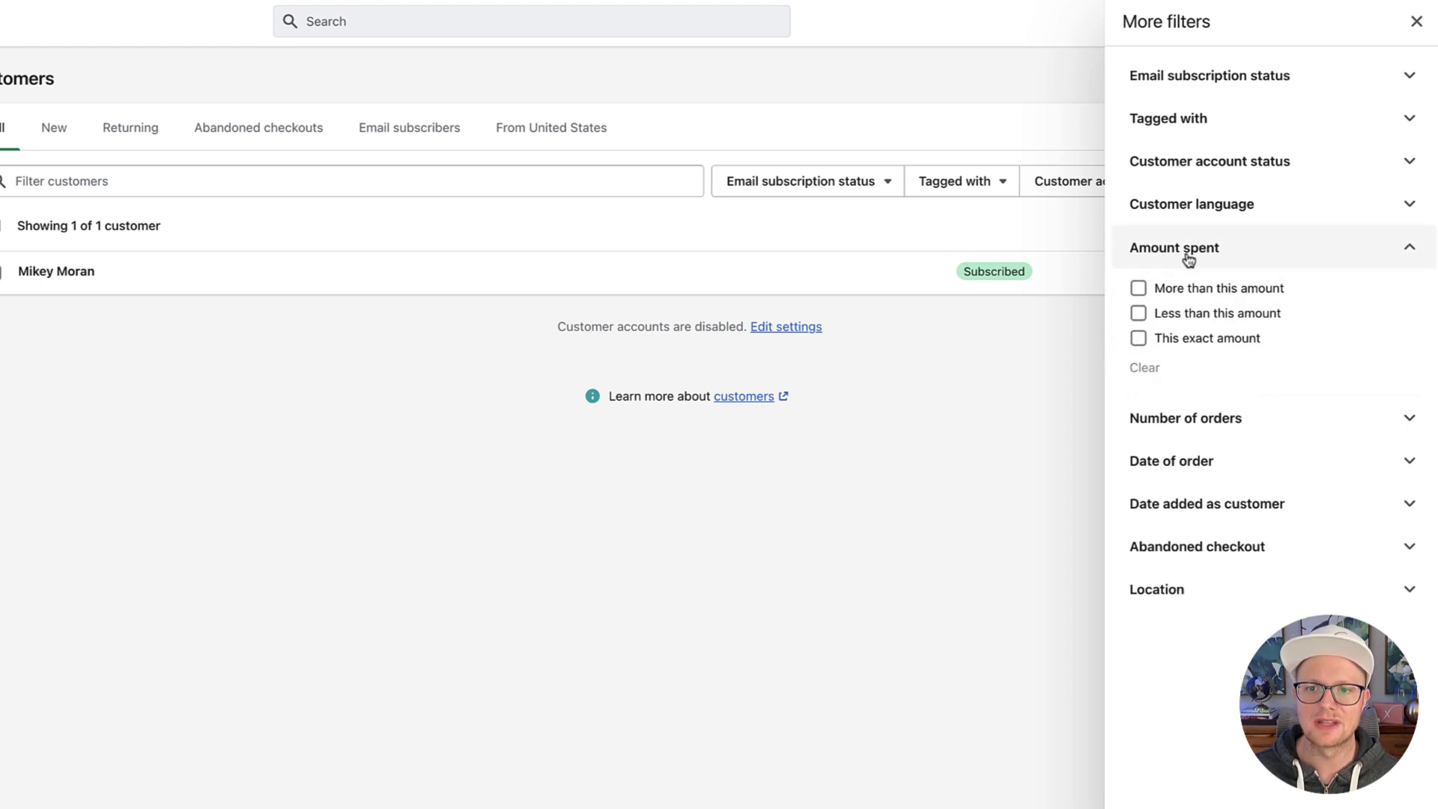
pyautogui.click(1140, 291)
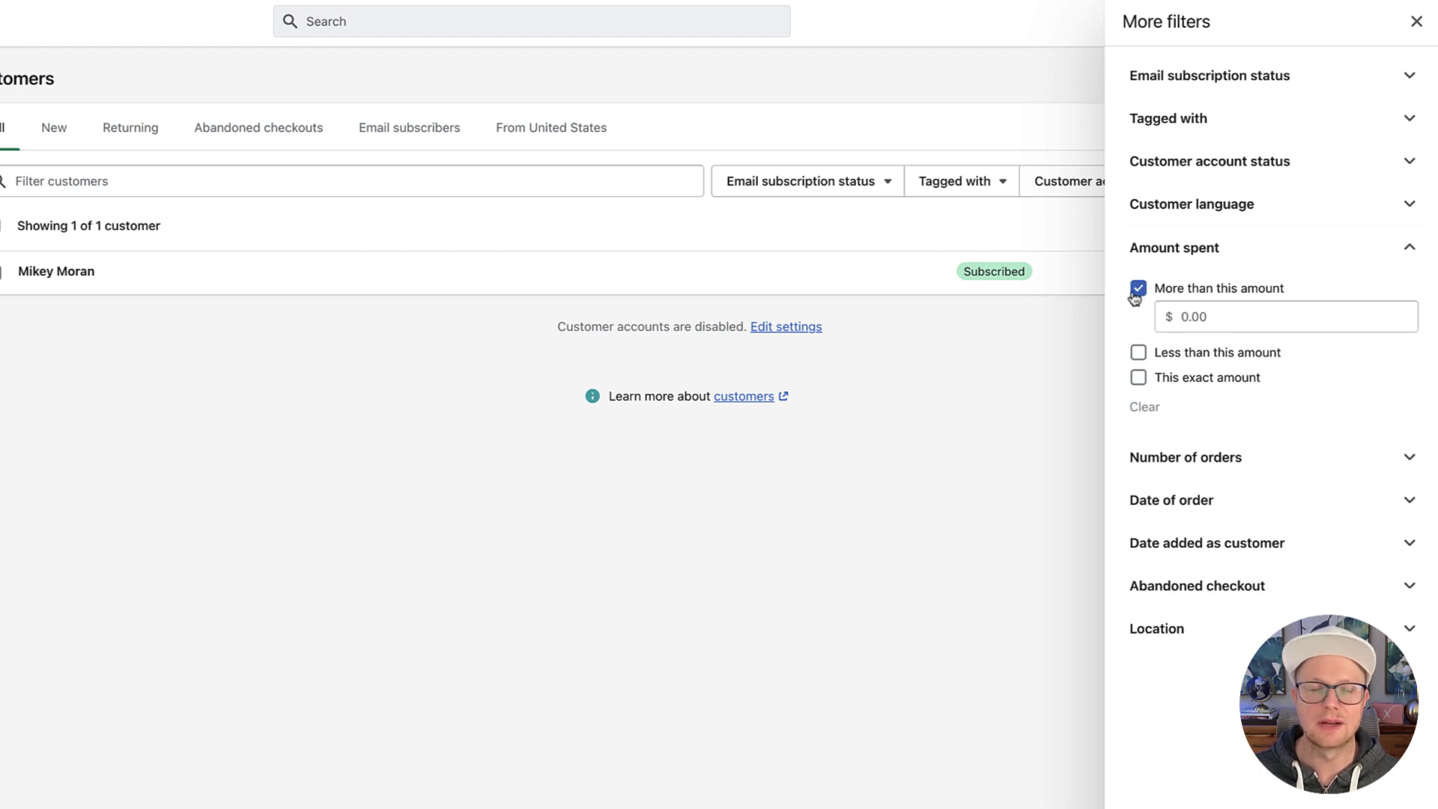
pyautogui.click(1137, 292)
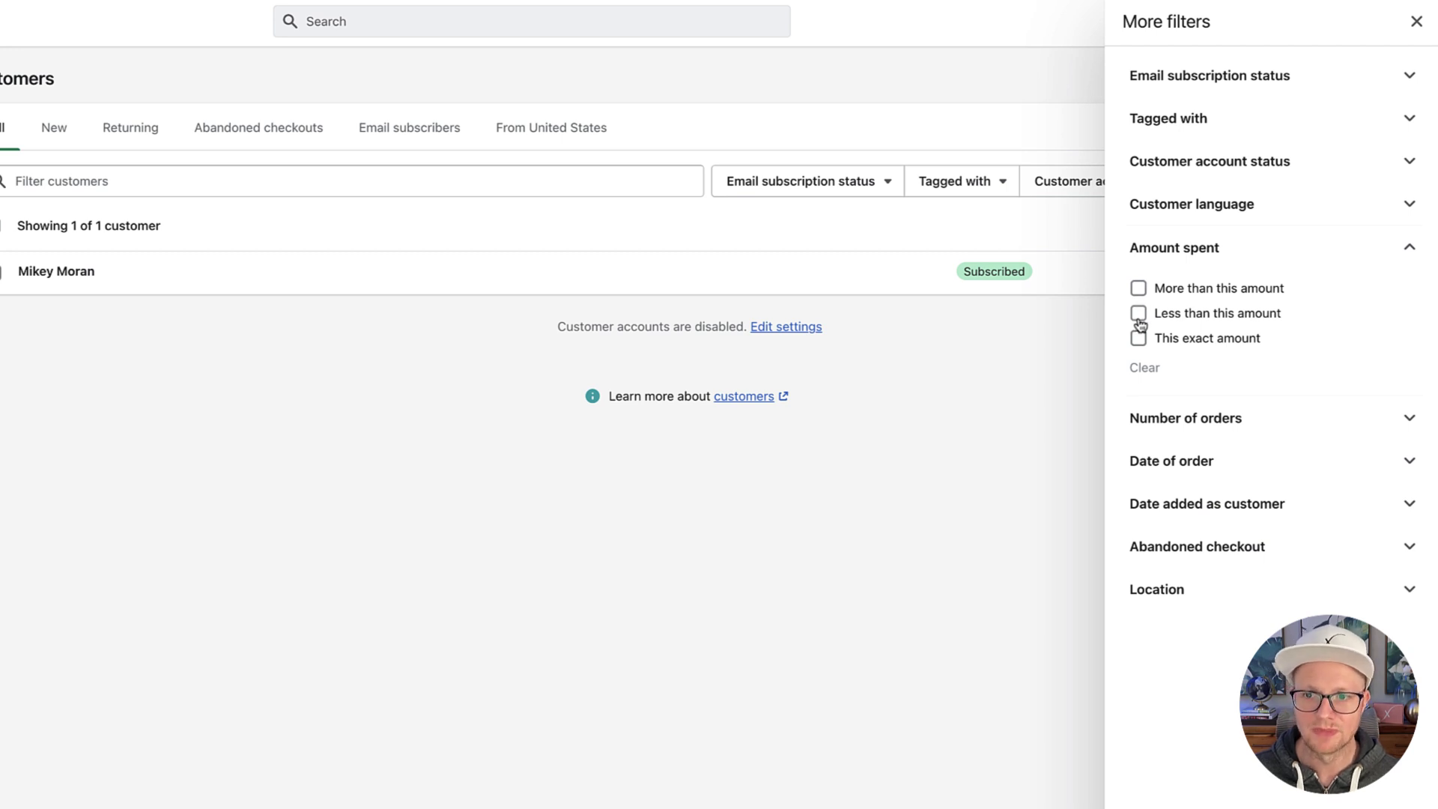
pyautogui.click(1139, 314)
pyautogui.click(1189, 343)
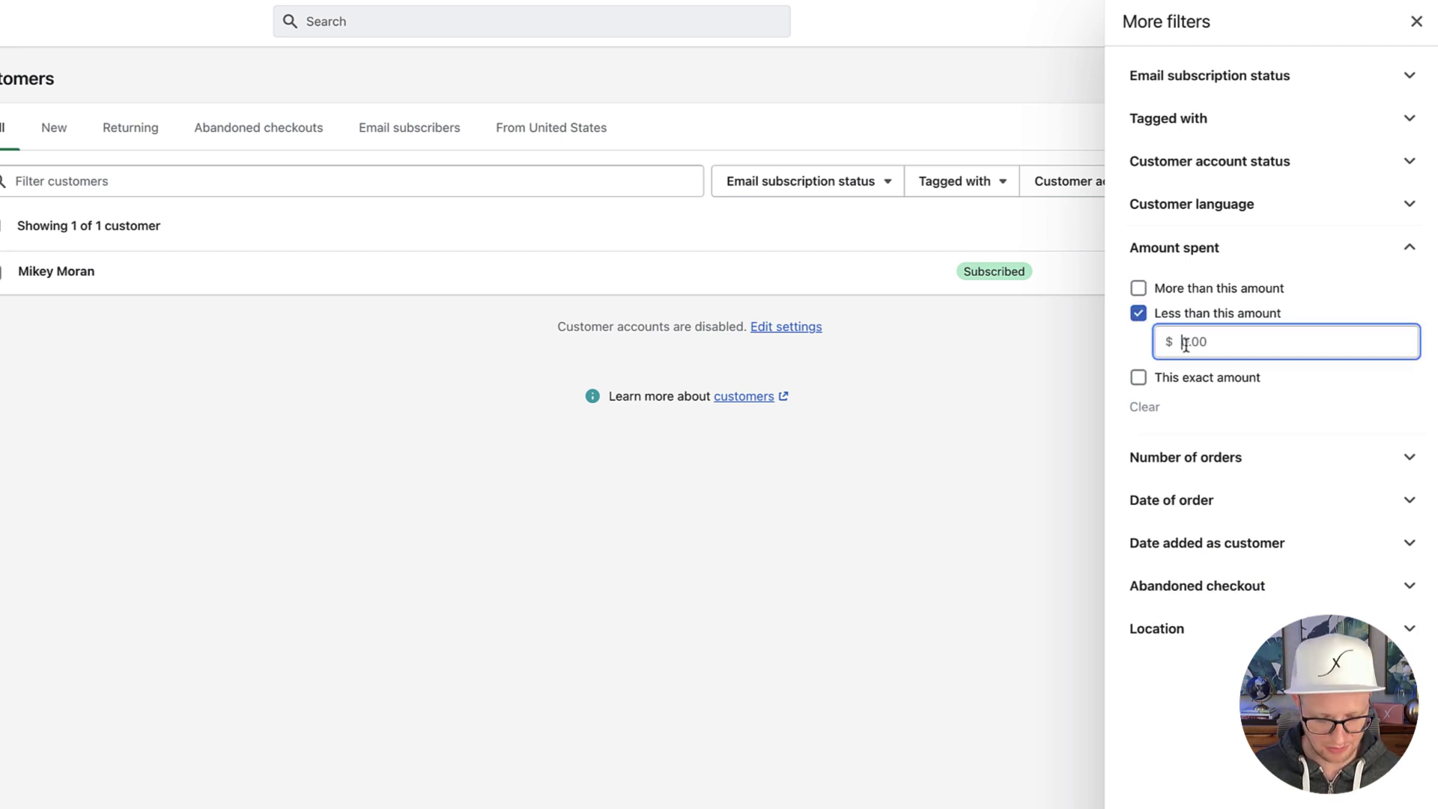
pyautogui.write('1.00')
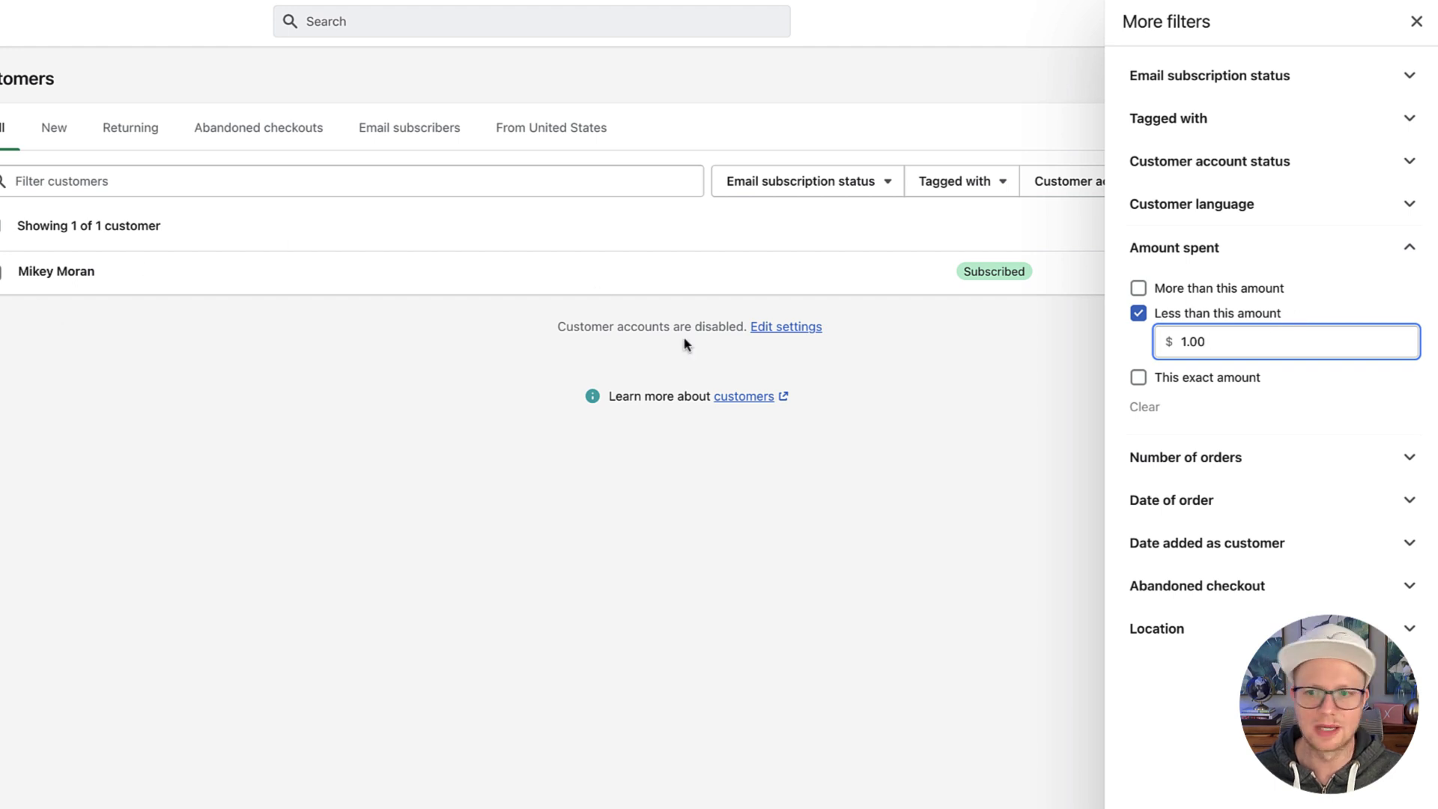
pyautogui.click(1188, 339)
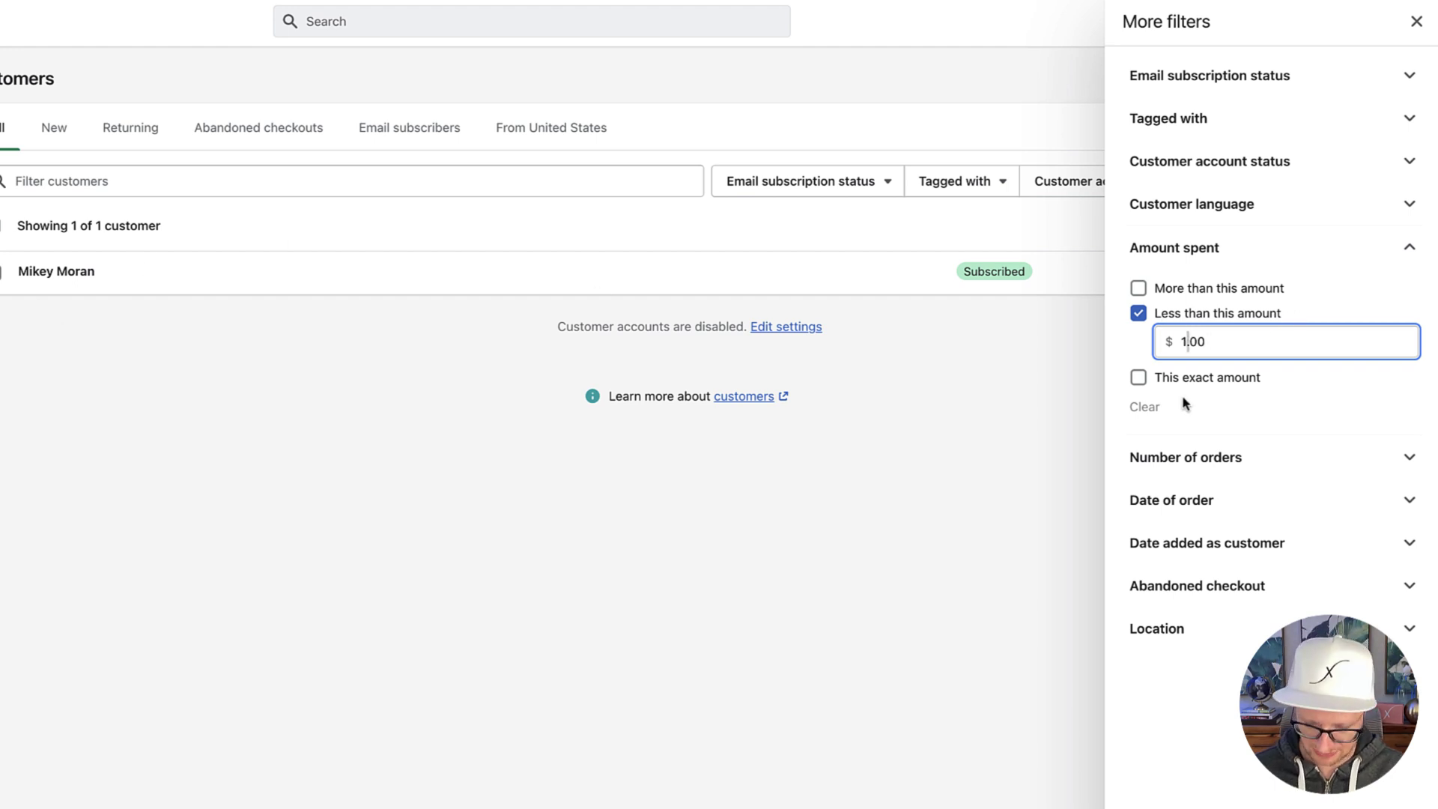
pyautogui.write('00')
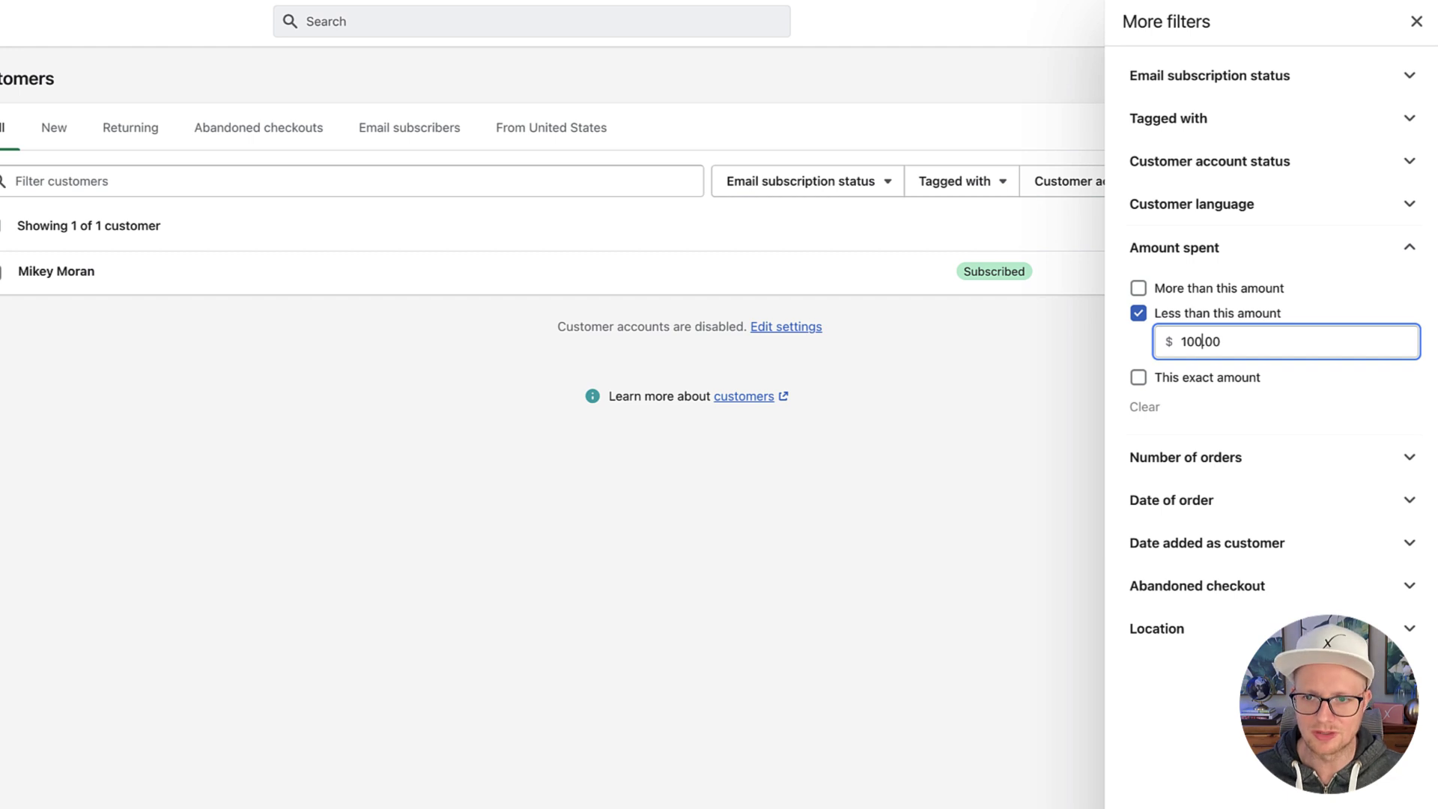
pyautogui.press('Escape')
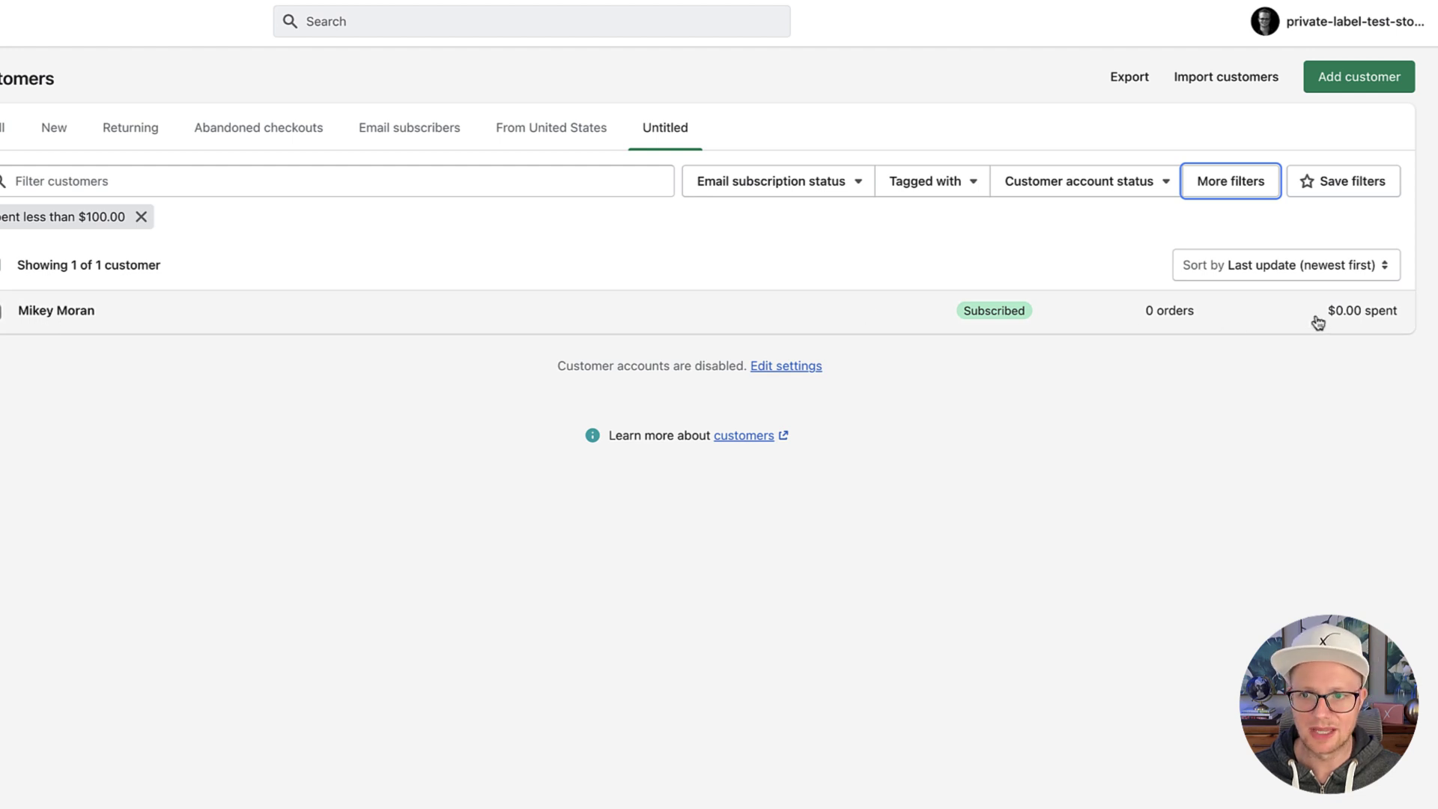
# Step: Save the spending filter as a customer segment named 'Less than $100'
pyautogui.click(1346, 185)
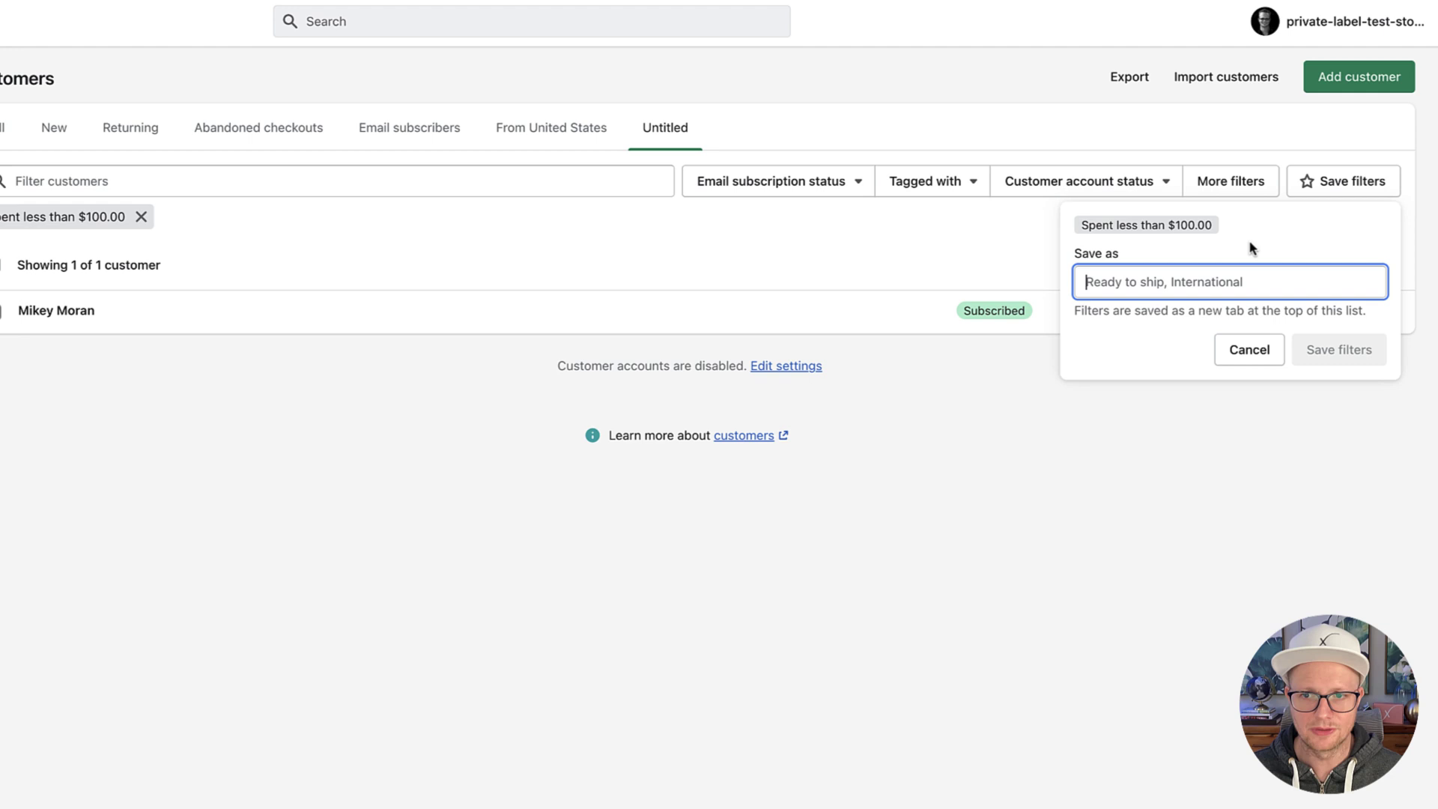
pyautogui.write('Les')
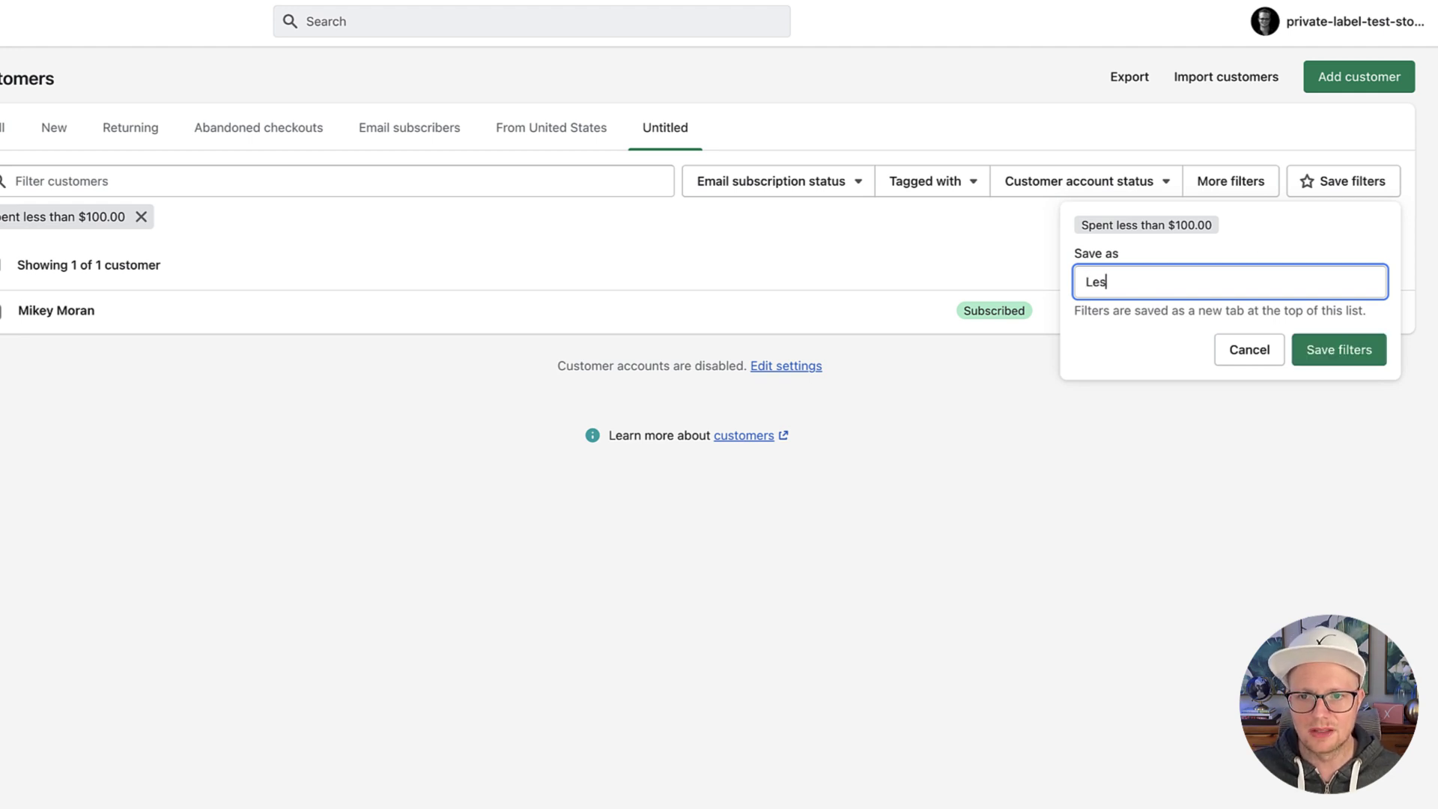
pyautogui.write('s than $100')
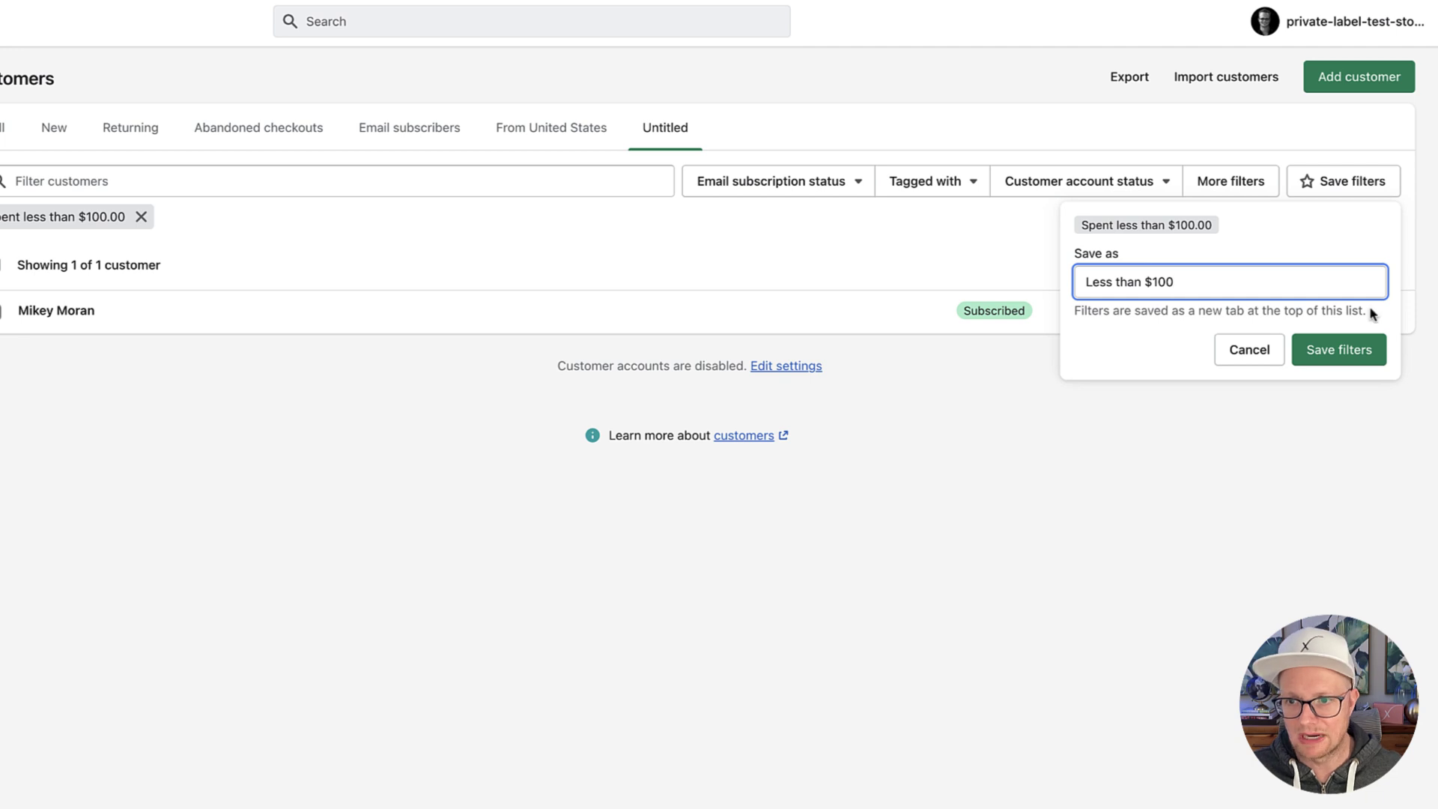
pyautogui.click(1360, 352)
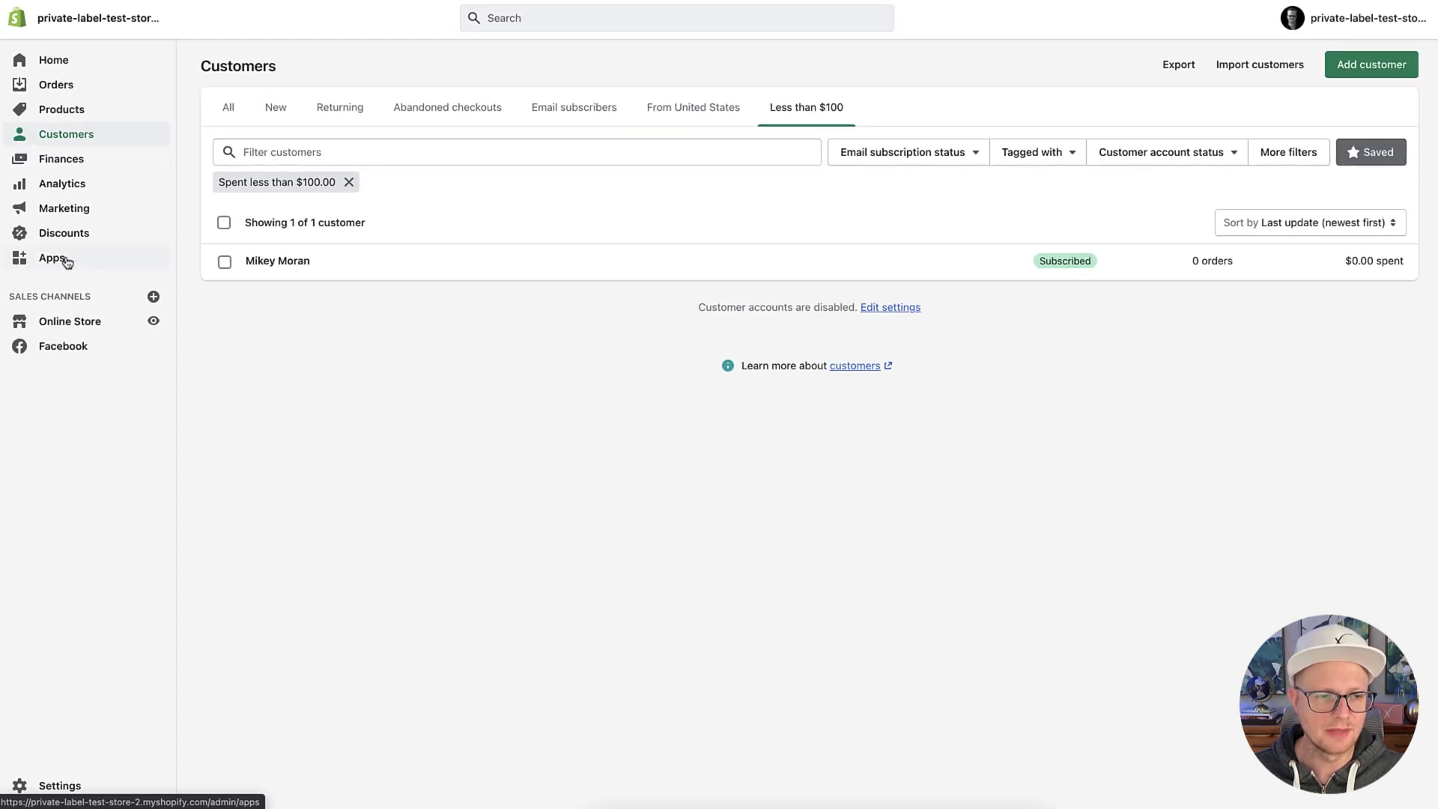
# Step: Confirm a draft campaign email's recipient list offers 'Less than $100', then return to Customers
pyautogui.click(62, 209)
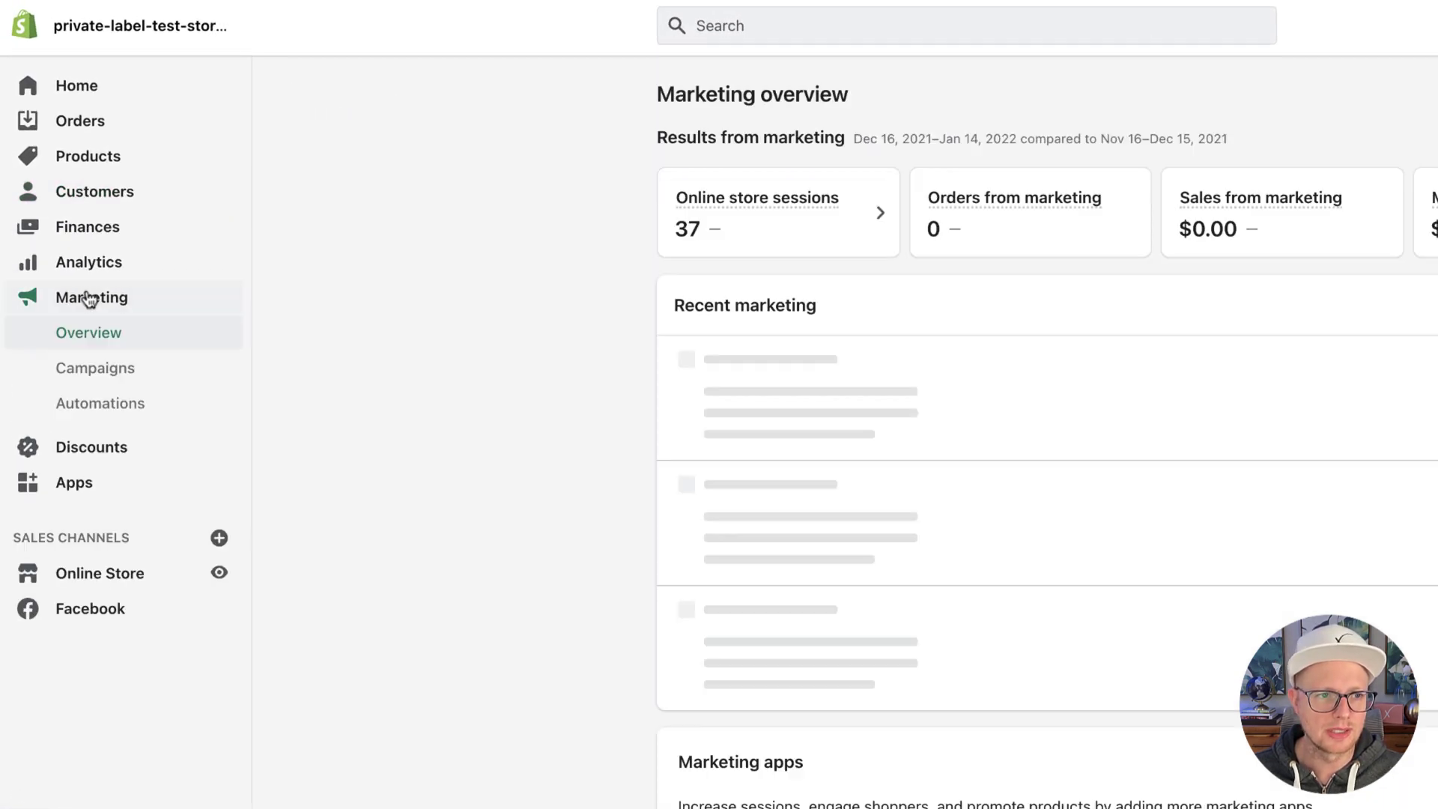
pyautogui.click(70, 368)
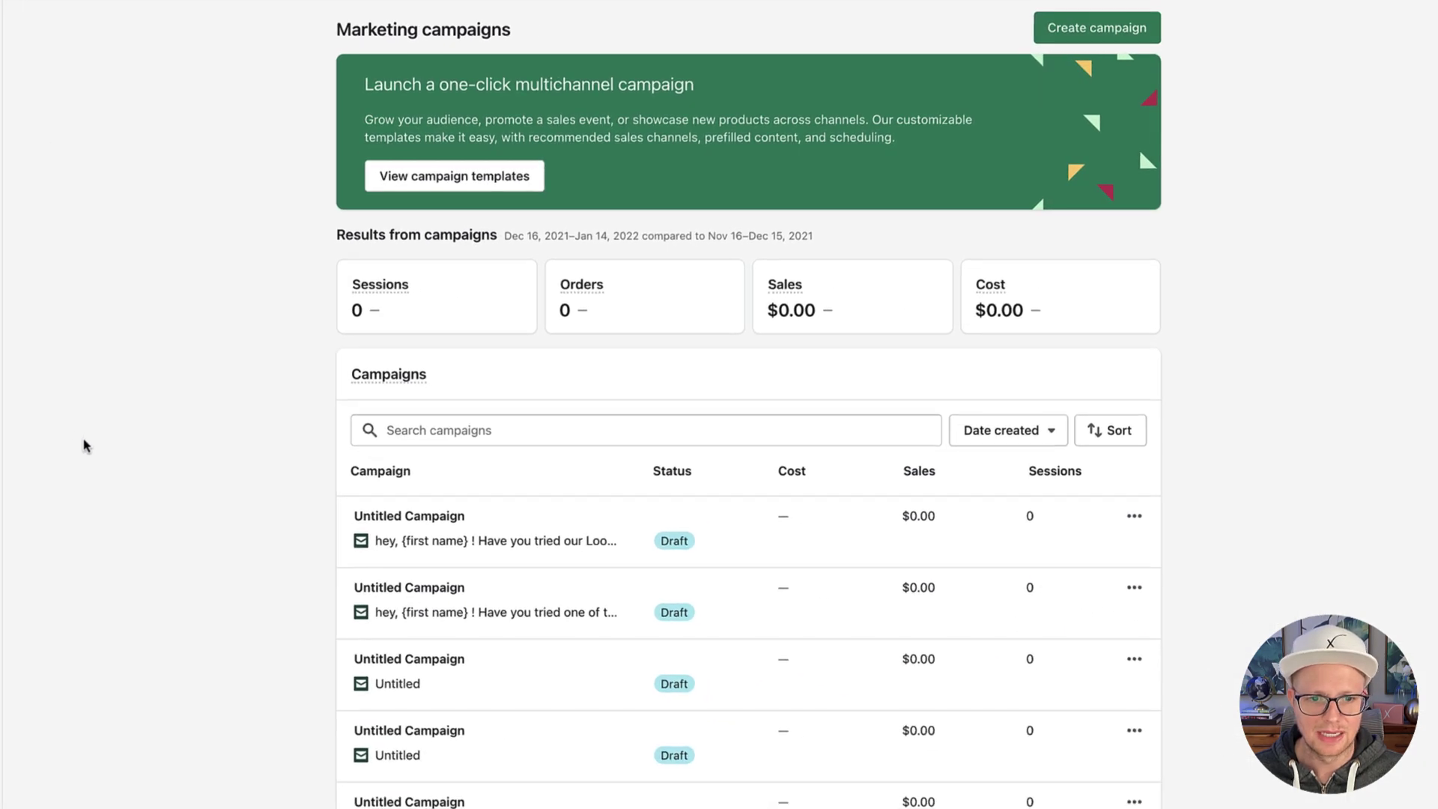
pyautogui.click(1133, 588)
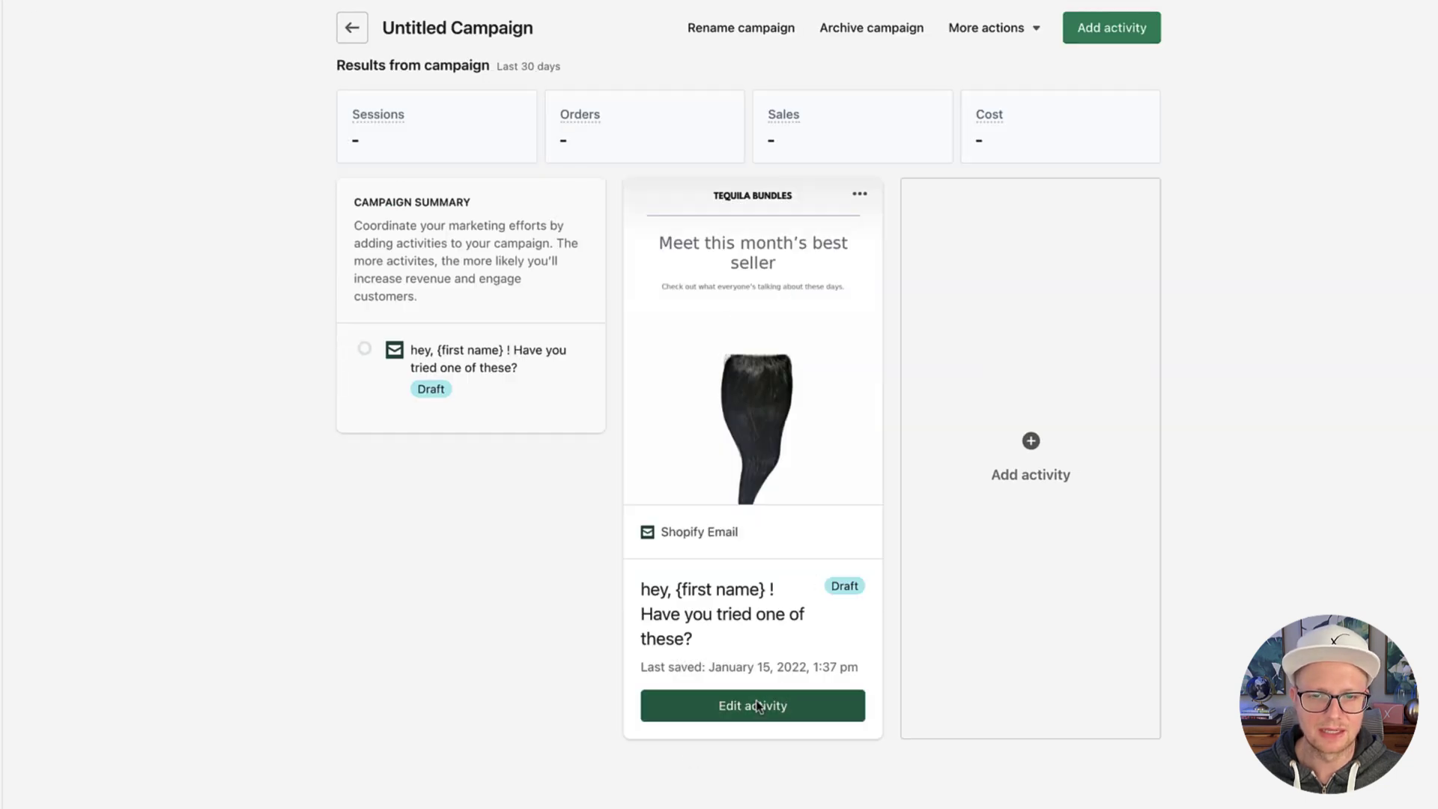
pyautogui.click(774, 704)
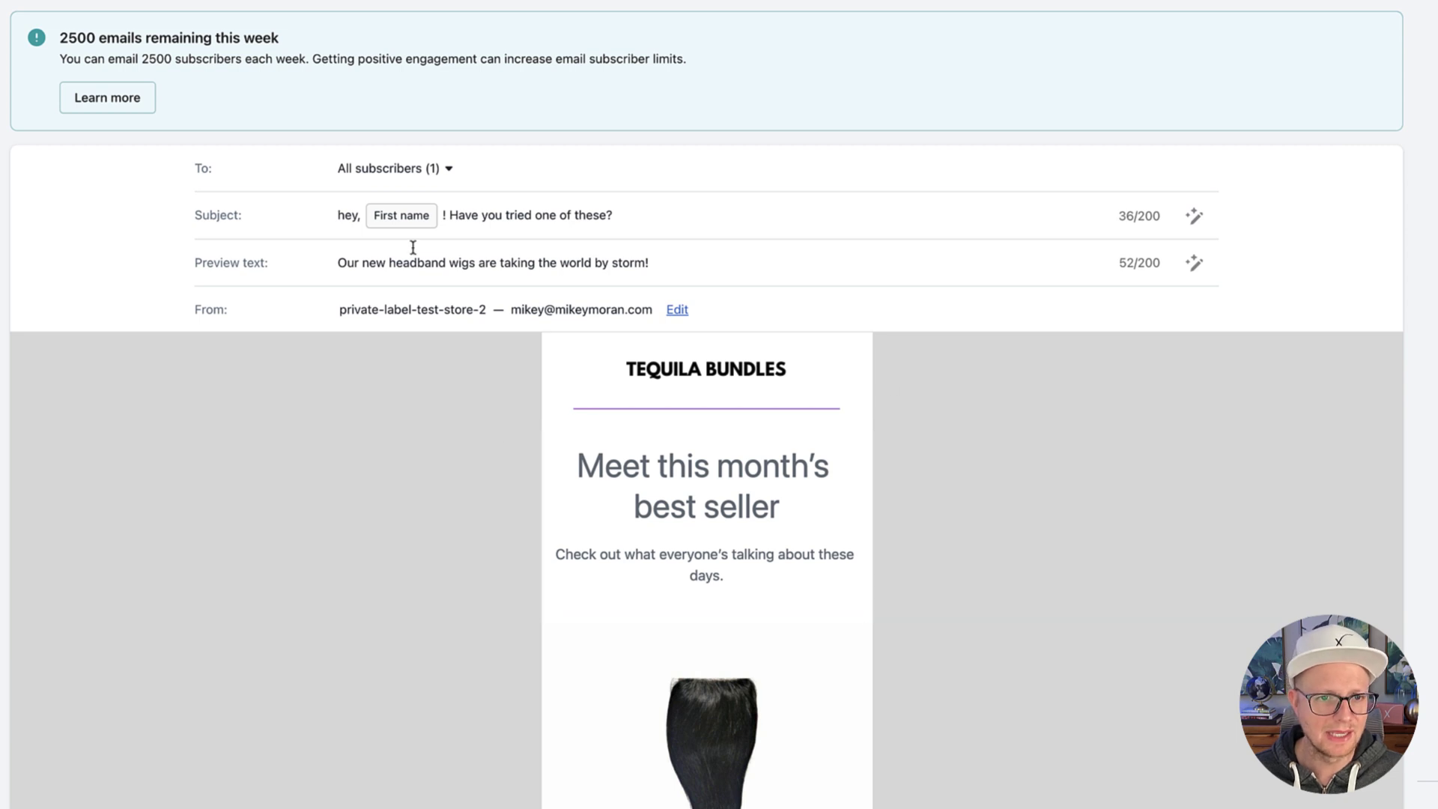
pyautogui.click(450, 171)
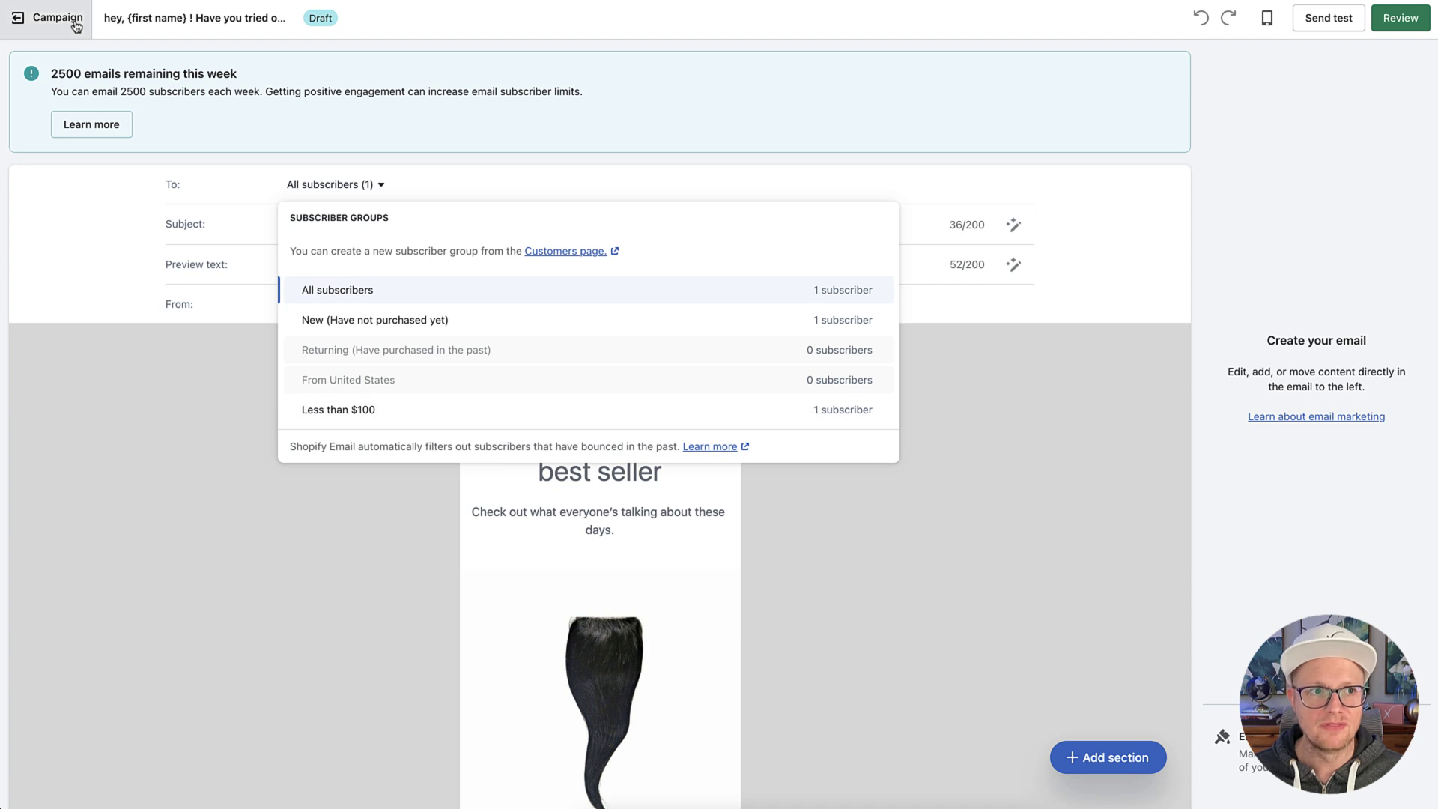
pyautogui.click(76, 27)
pyautogui.click(64, 135)
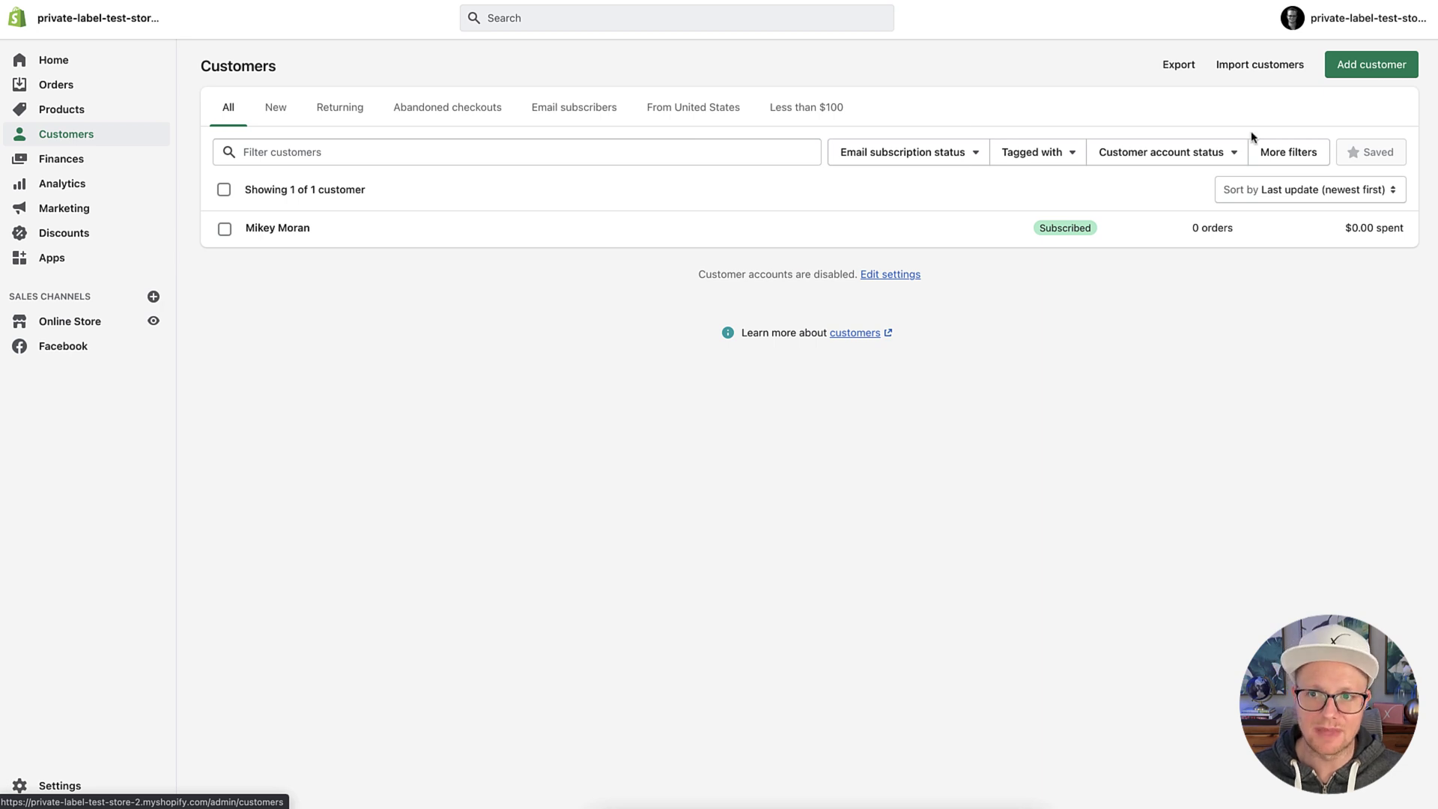
pyautogui.click(1277, 153)
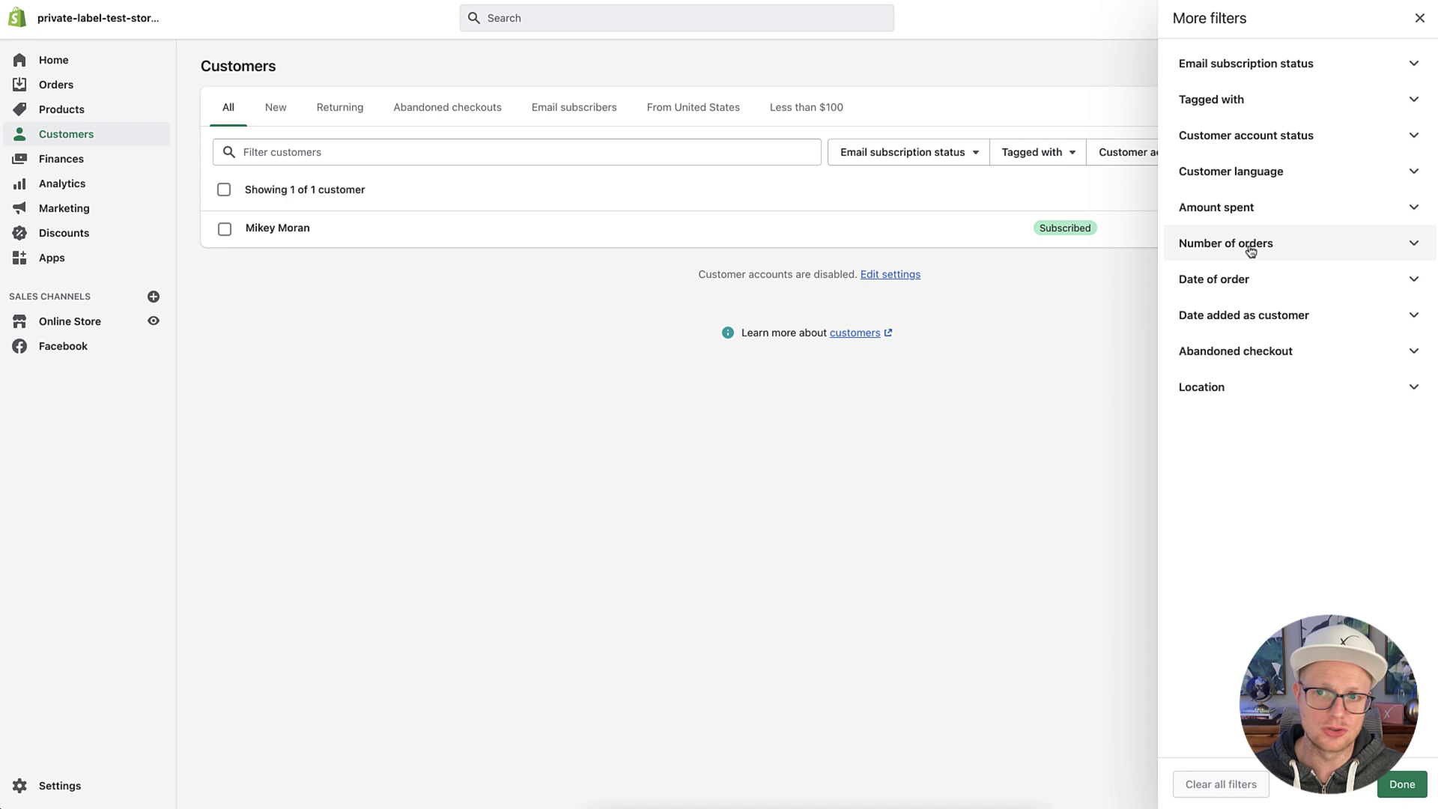
pyautogui.click(1419, 18)
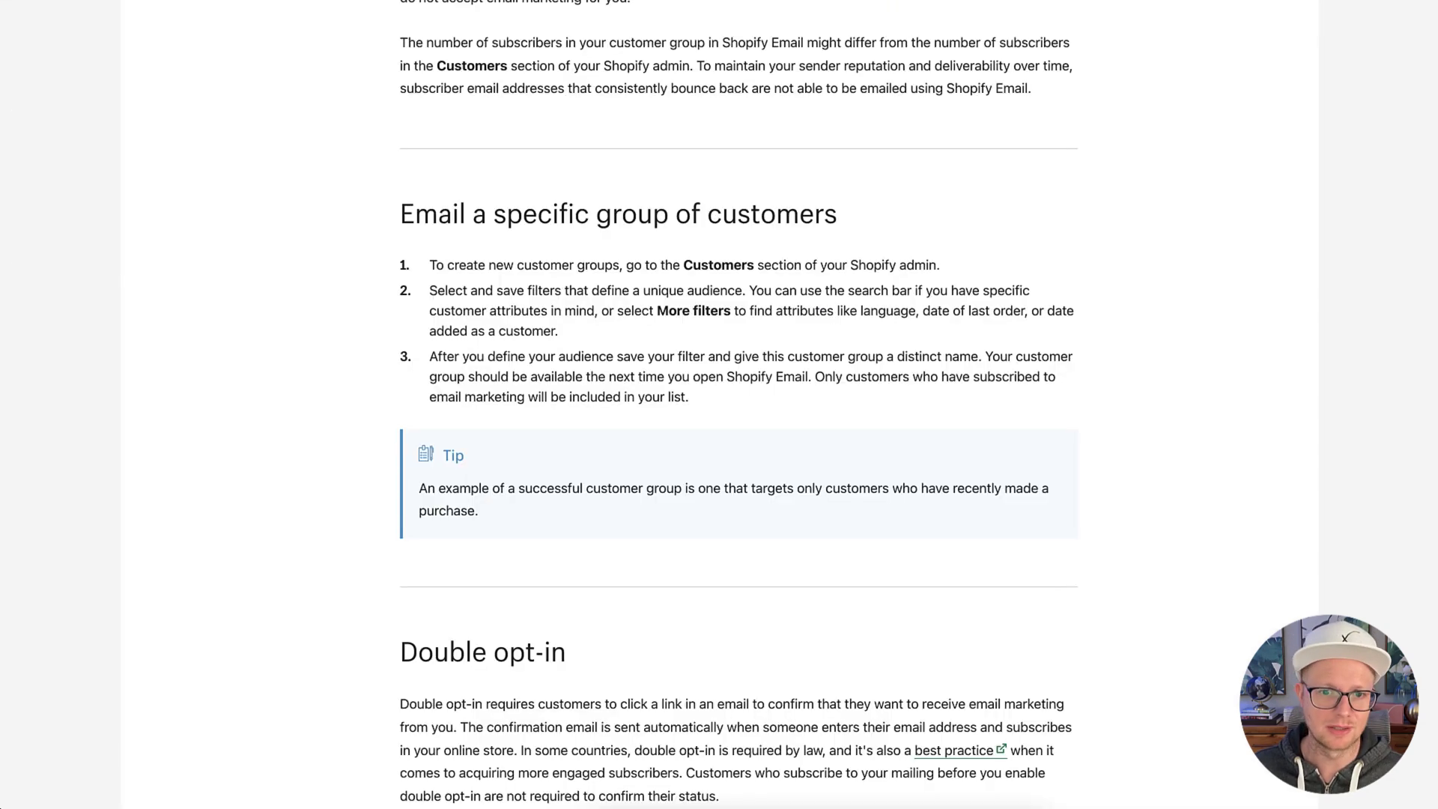
# Step: Scroll the help article to the Double opt-in section, then return to the store admin
pyautogui.scroll(-5, 789, 610)
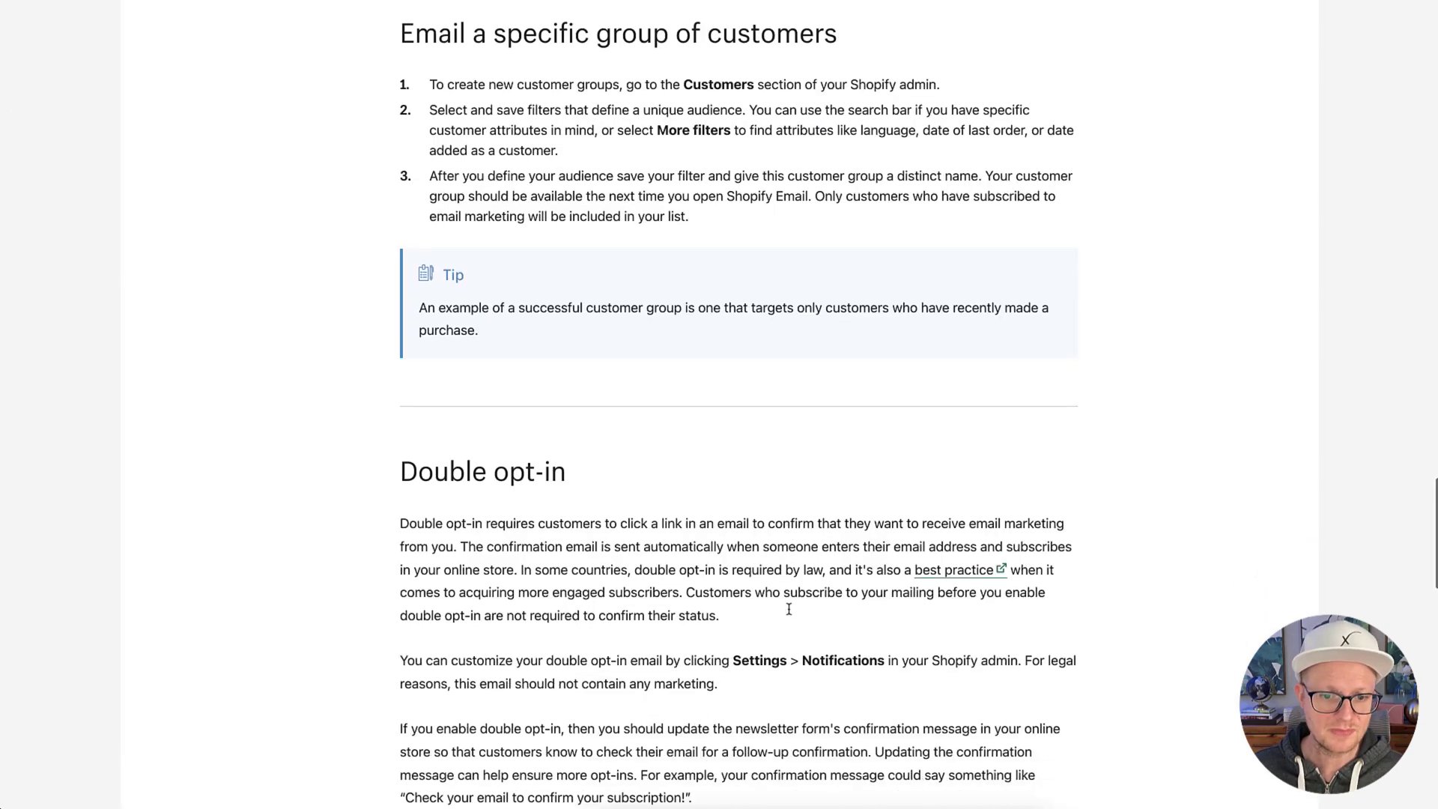
pyautogui.scroll(-1, 789, 610)
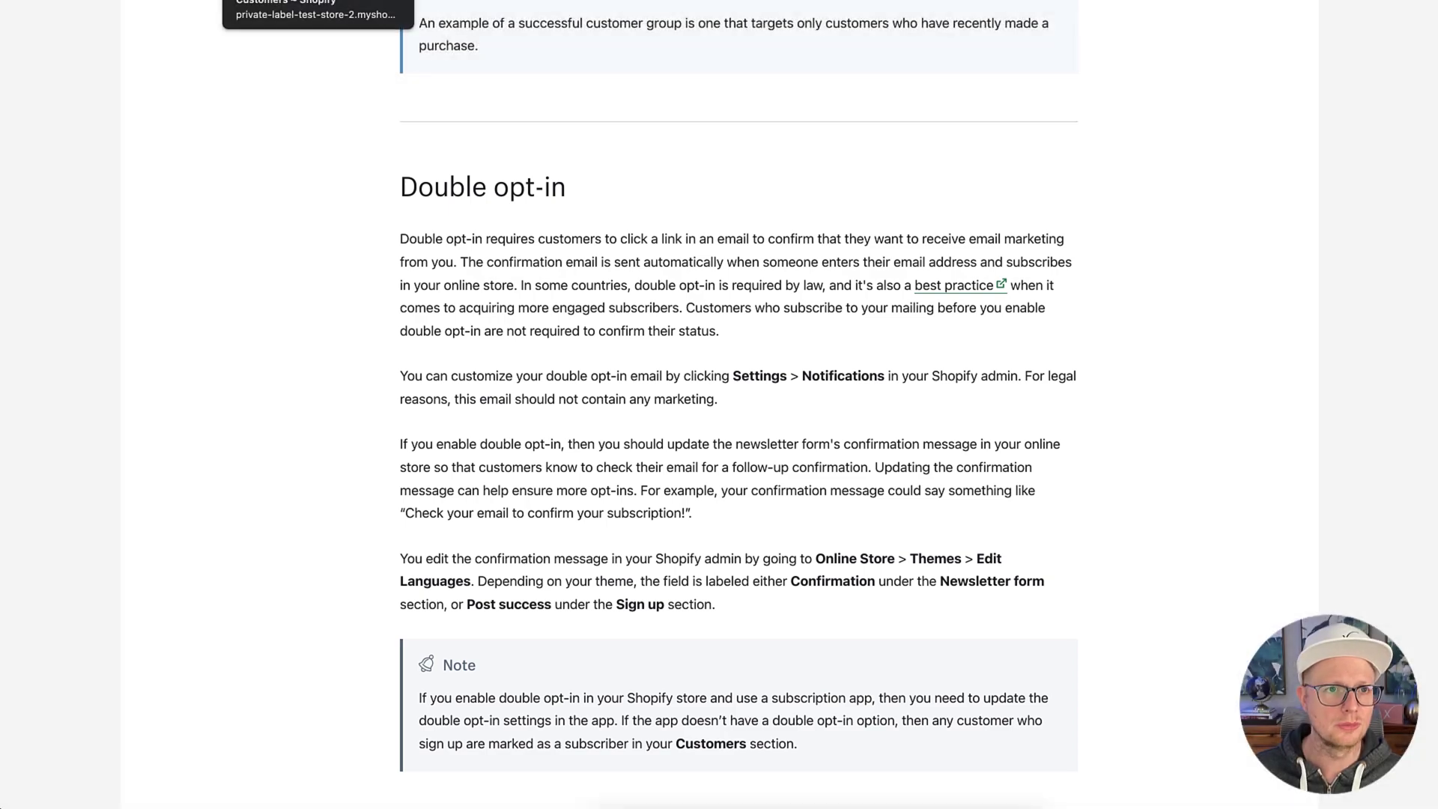
pyautogui.click(300, 0)
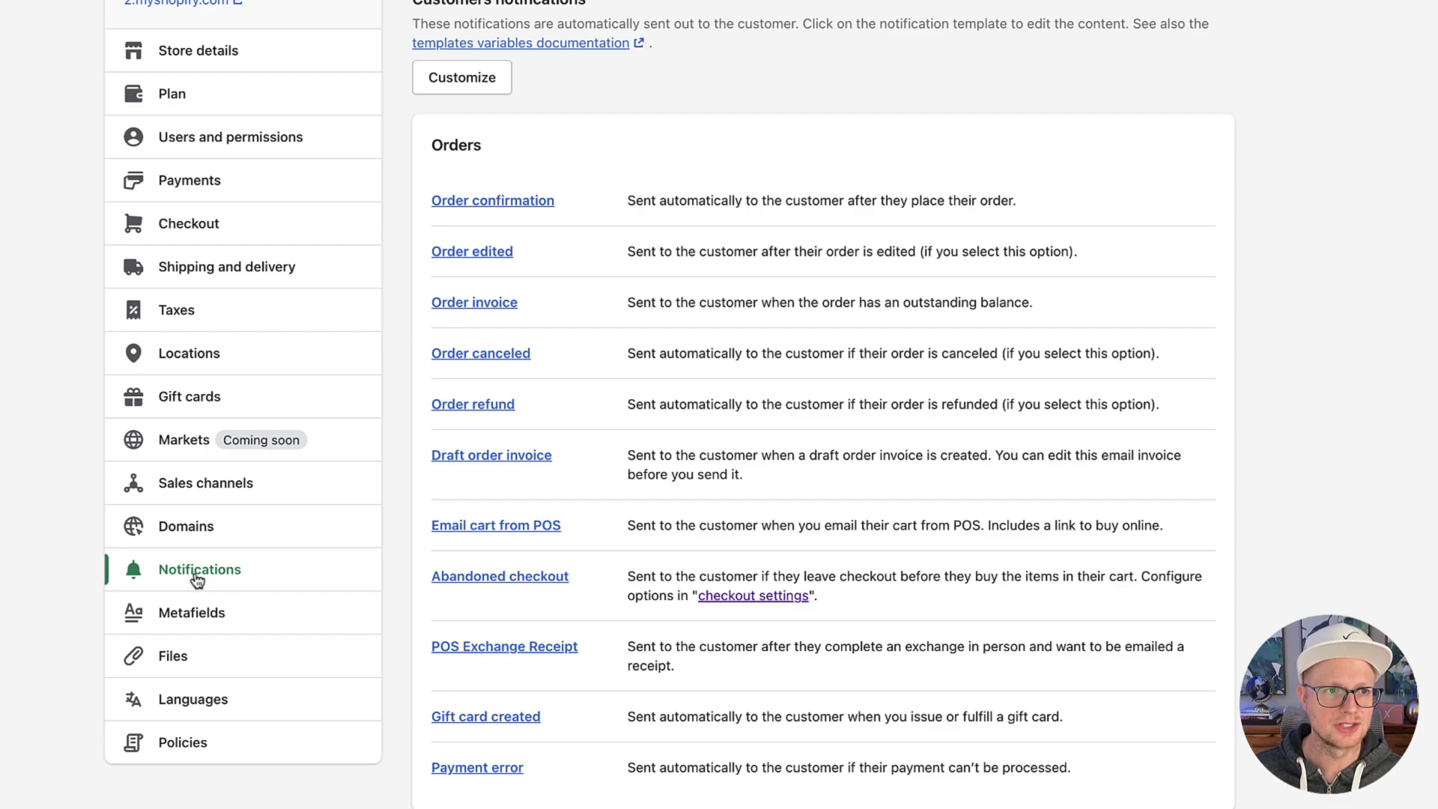
# Step: Enable double opt-in by ticking Email subscription under Marketing > Double opt-in
pyautogui.scroll(-15, 861, 578)
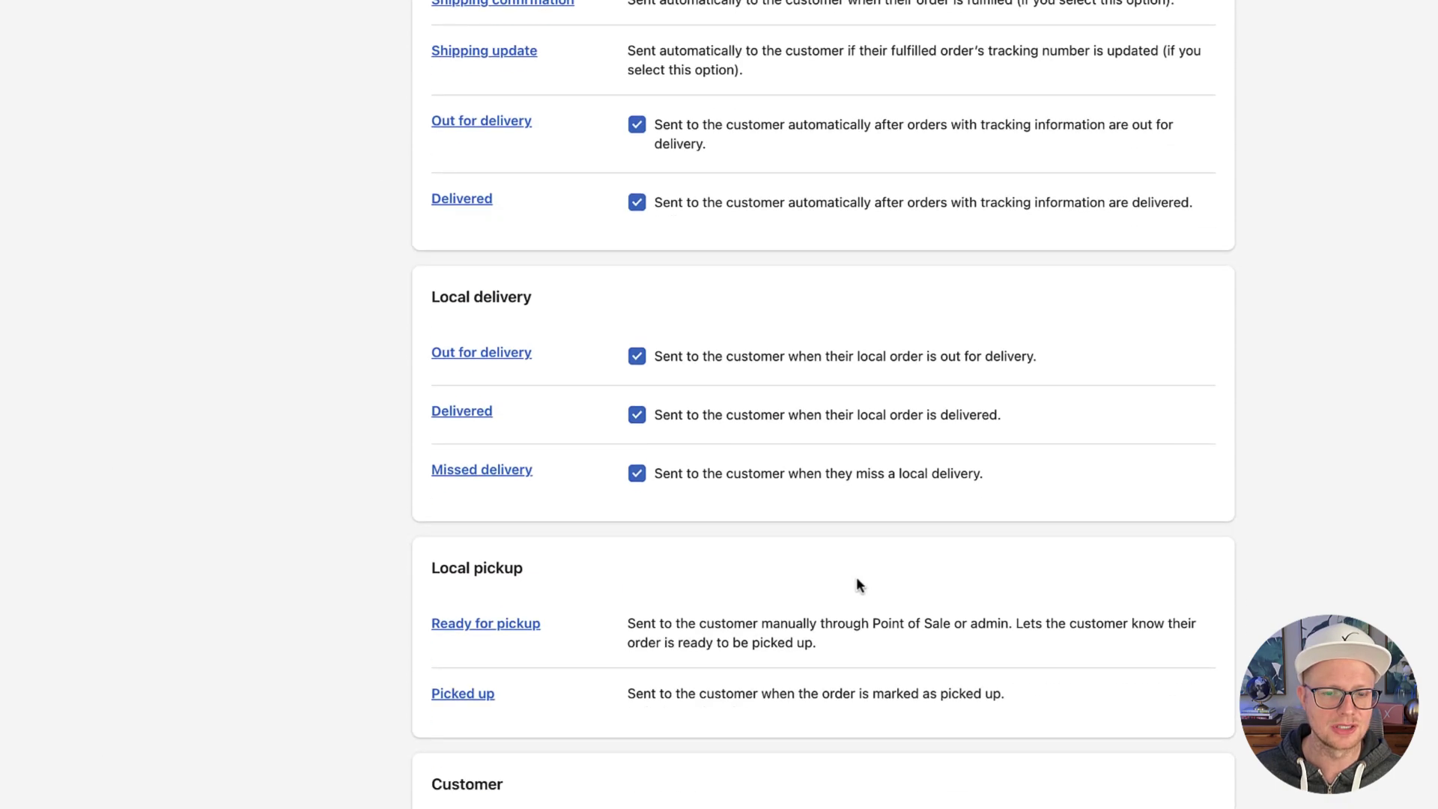
pyautogui.scroll(-15, 856, 580)
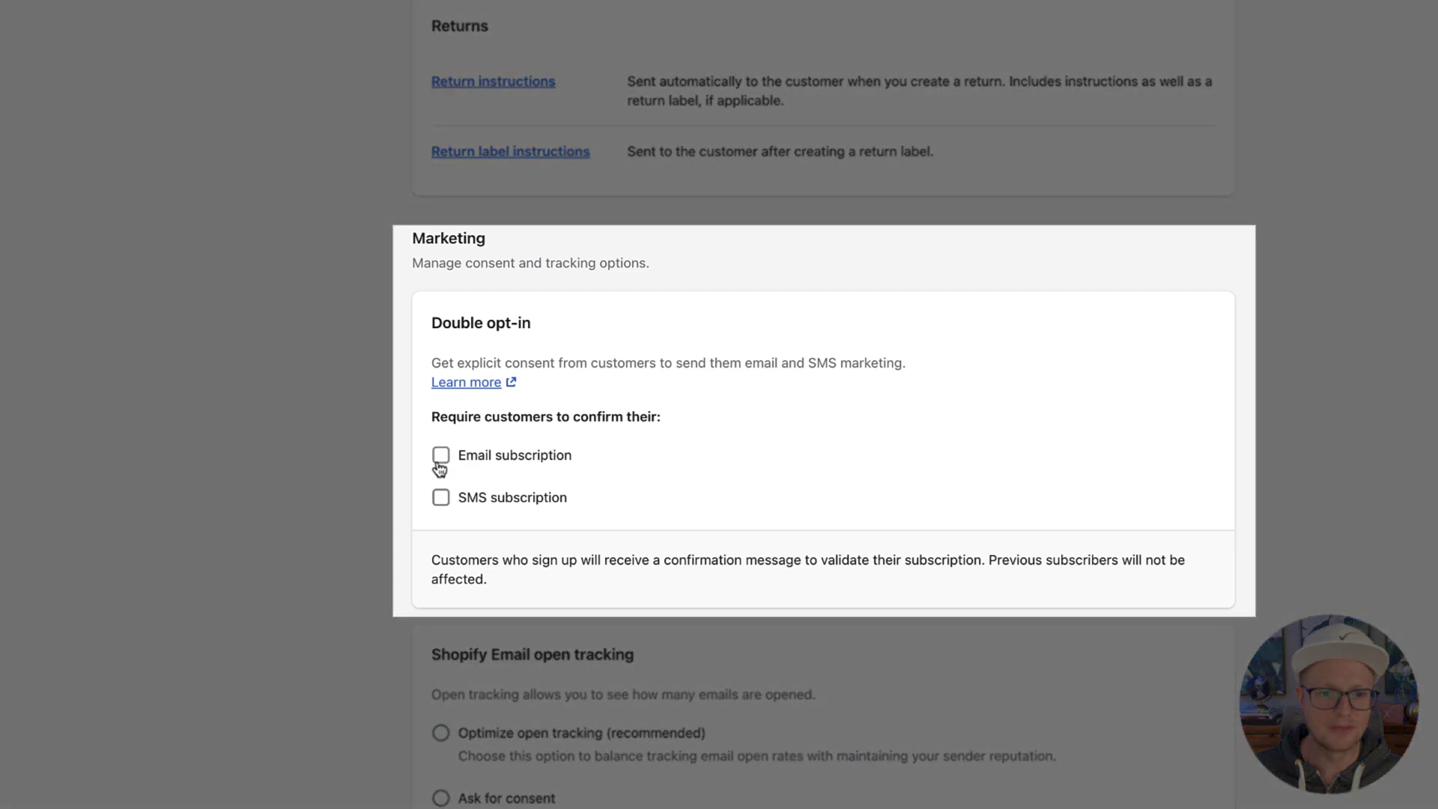
pyautogui.click(440, 459)
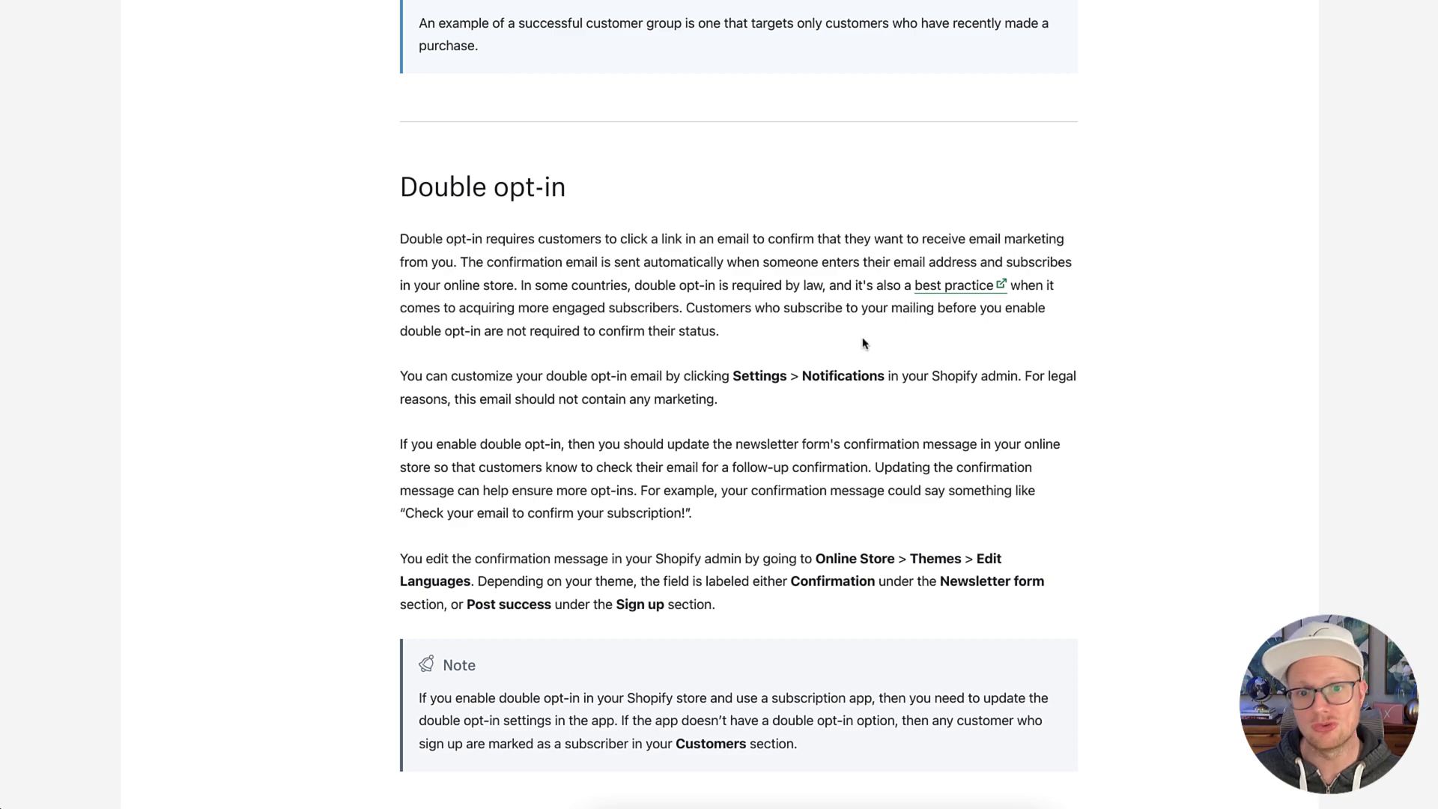
# Step: Scroll the help article to 'What are the benefits of double opt-in?' and 'Remove someone from your subscribers list'
pyautogui.scroll(-5, 862, 340)
pyautogui.scroll(-1, 862, 341)
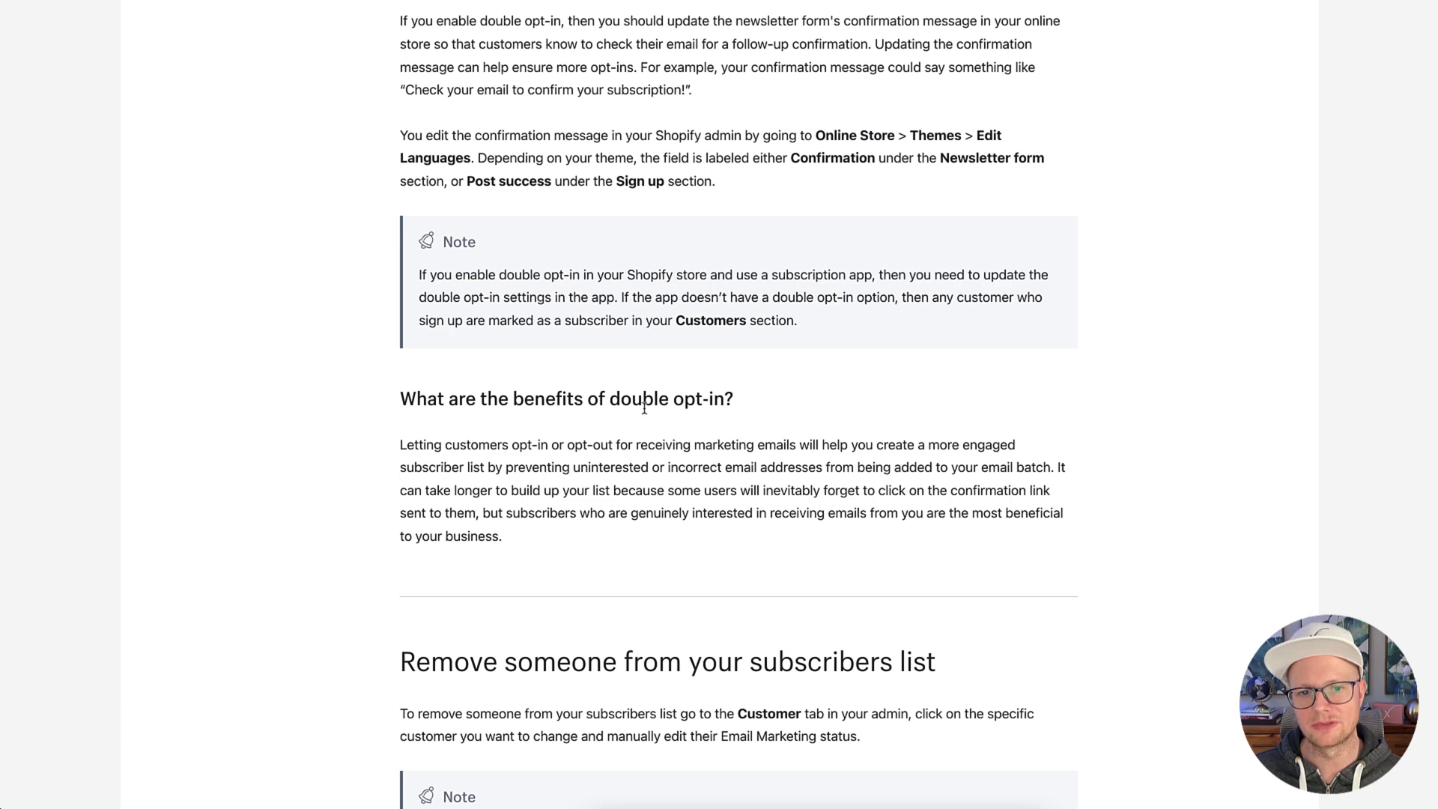
pyautogui.scroll(-3, 611, 397)
pyautogui.scroll(-1, 616, 372)
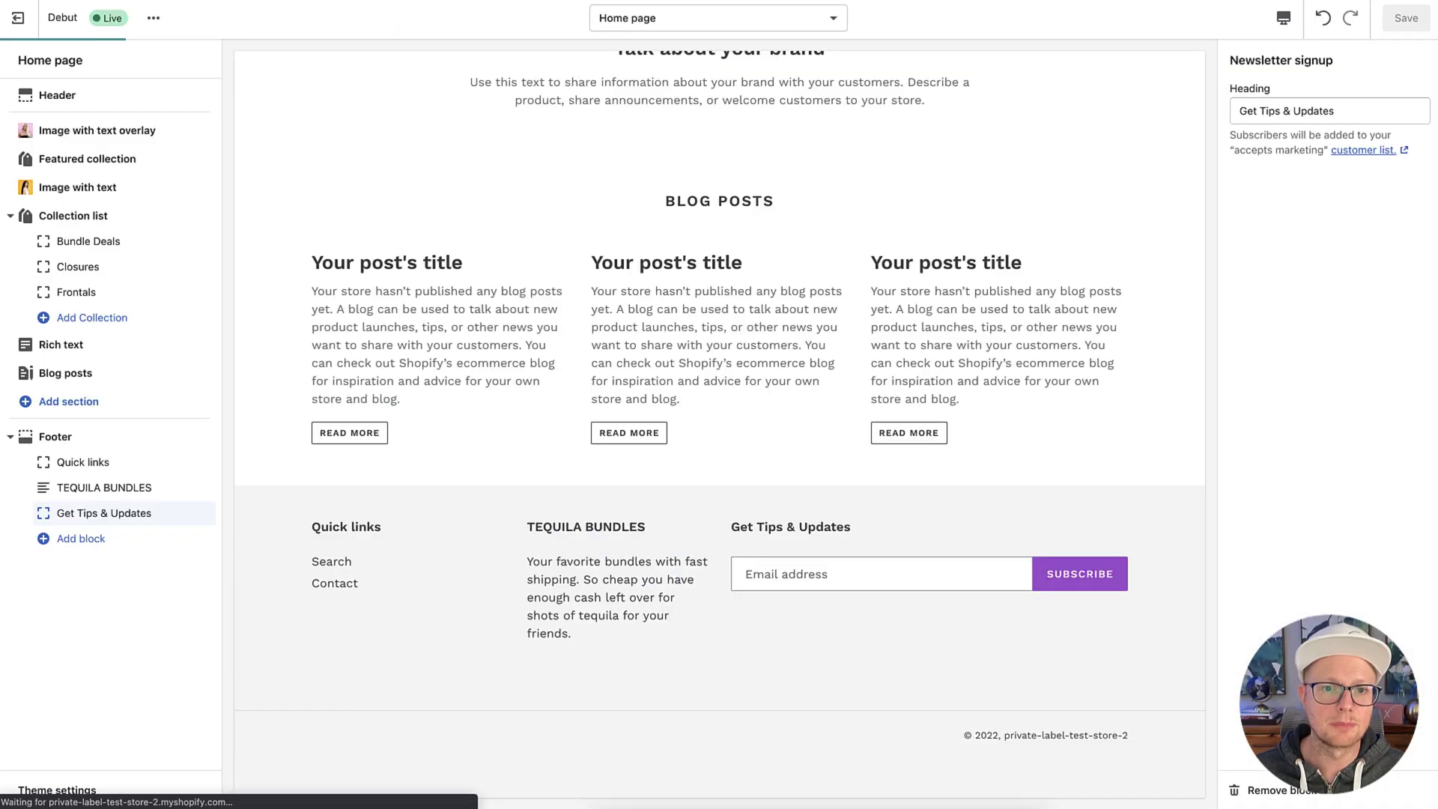
pyautogui.scroll(3, 749, 449)
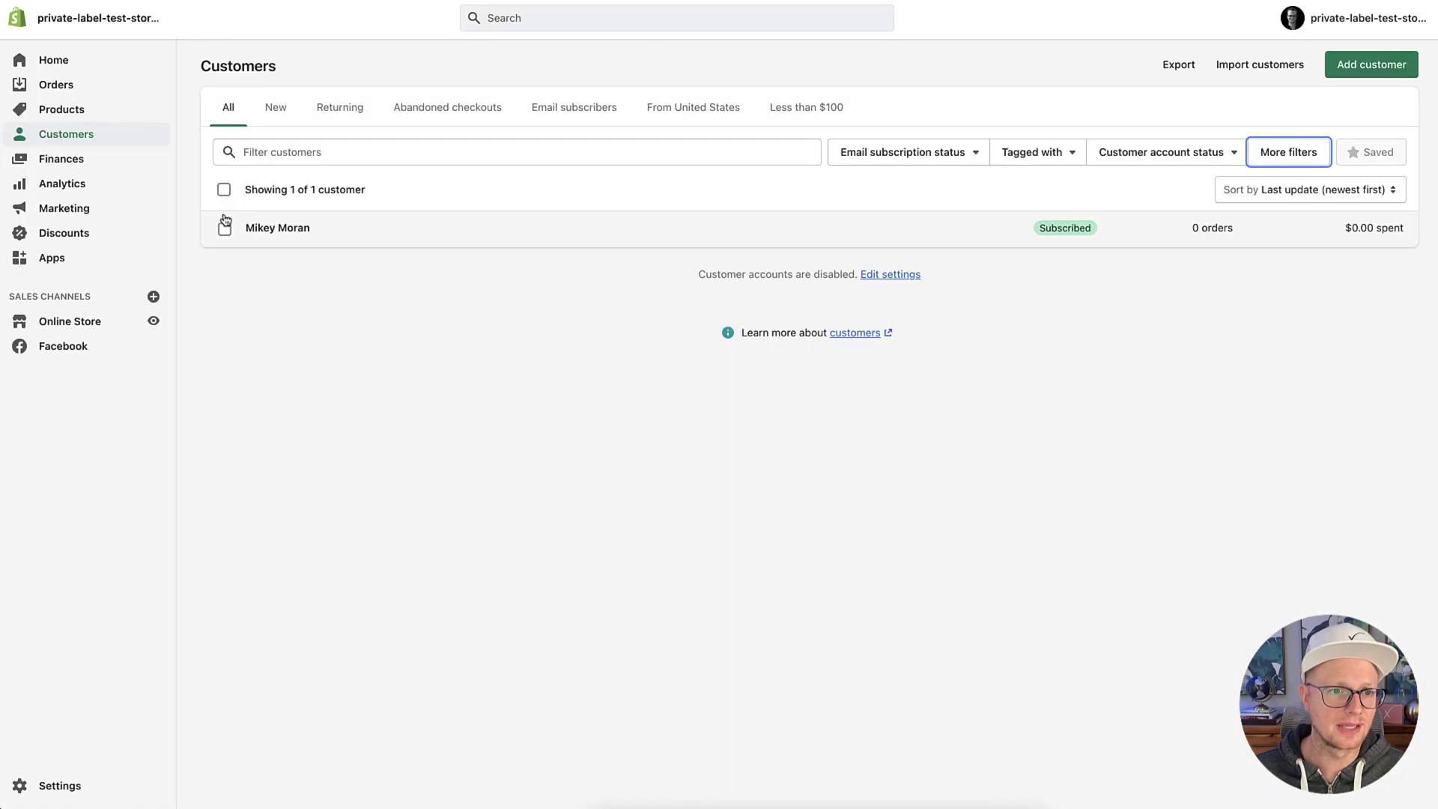
# Step: Withdraw the test customer's marketing email consent and save them as Not subscribed
pyautogui.click(264, 231)
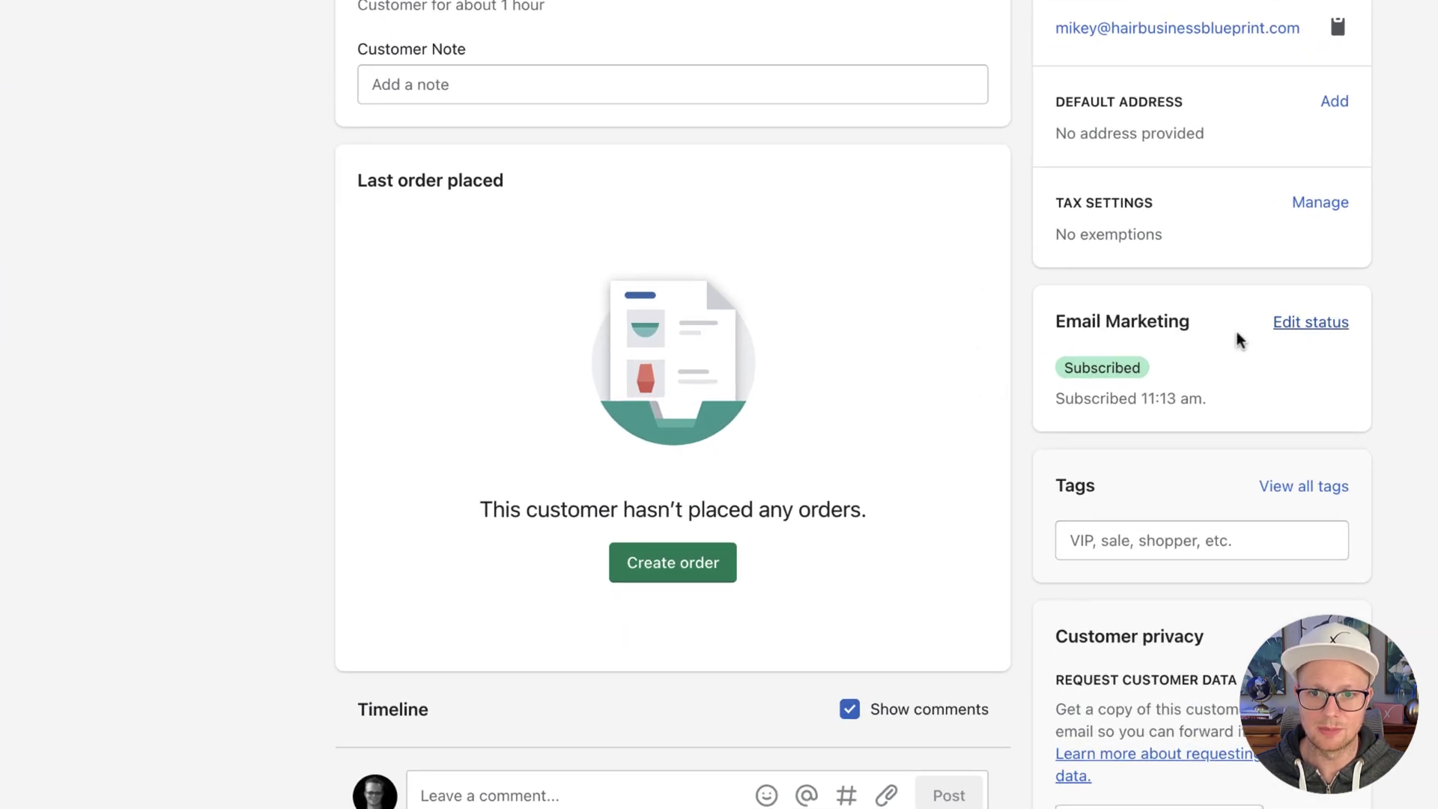
pyautogui.click(1309, 339)
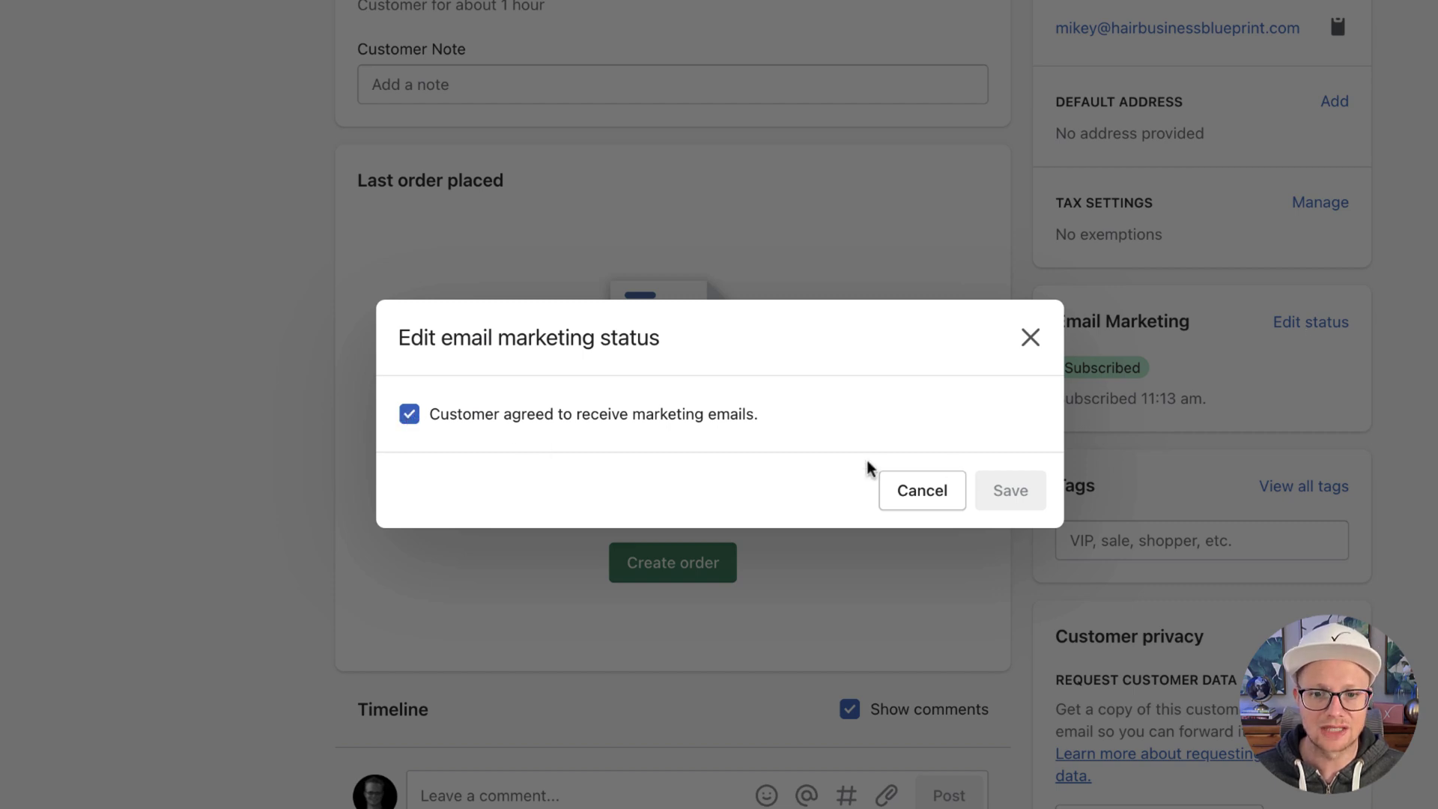
pyautogui.click(409, 414)
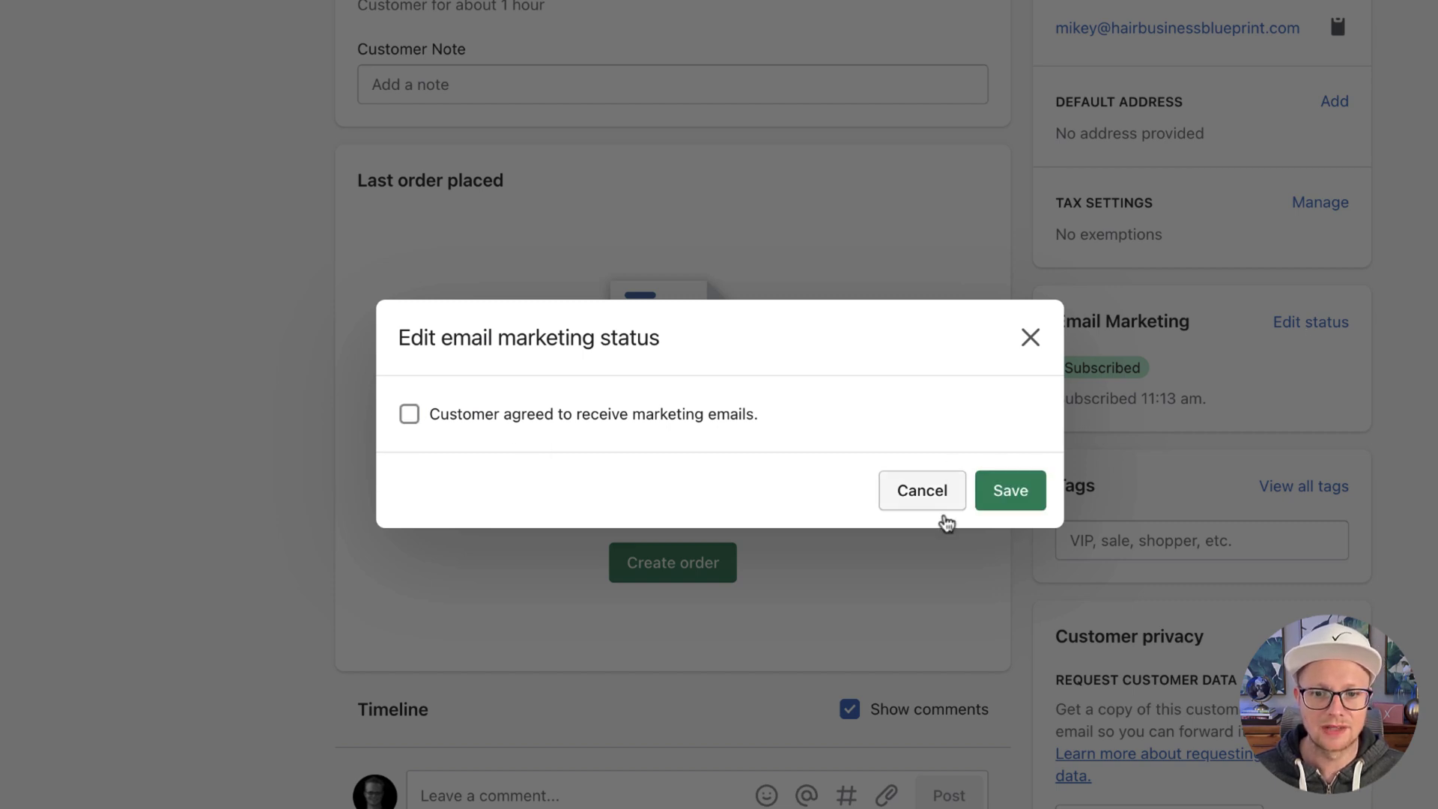
pyautogui.click(999, 488)
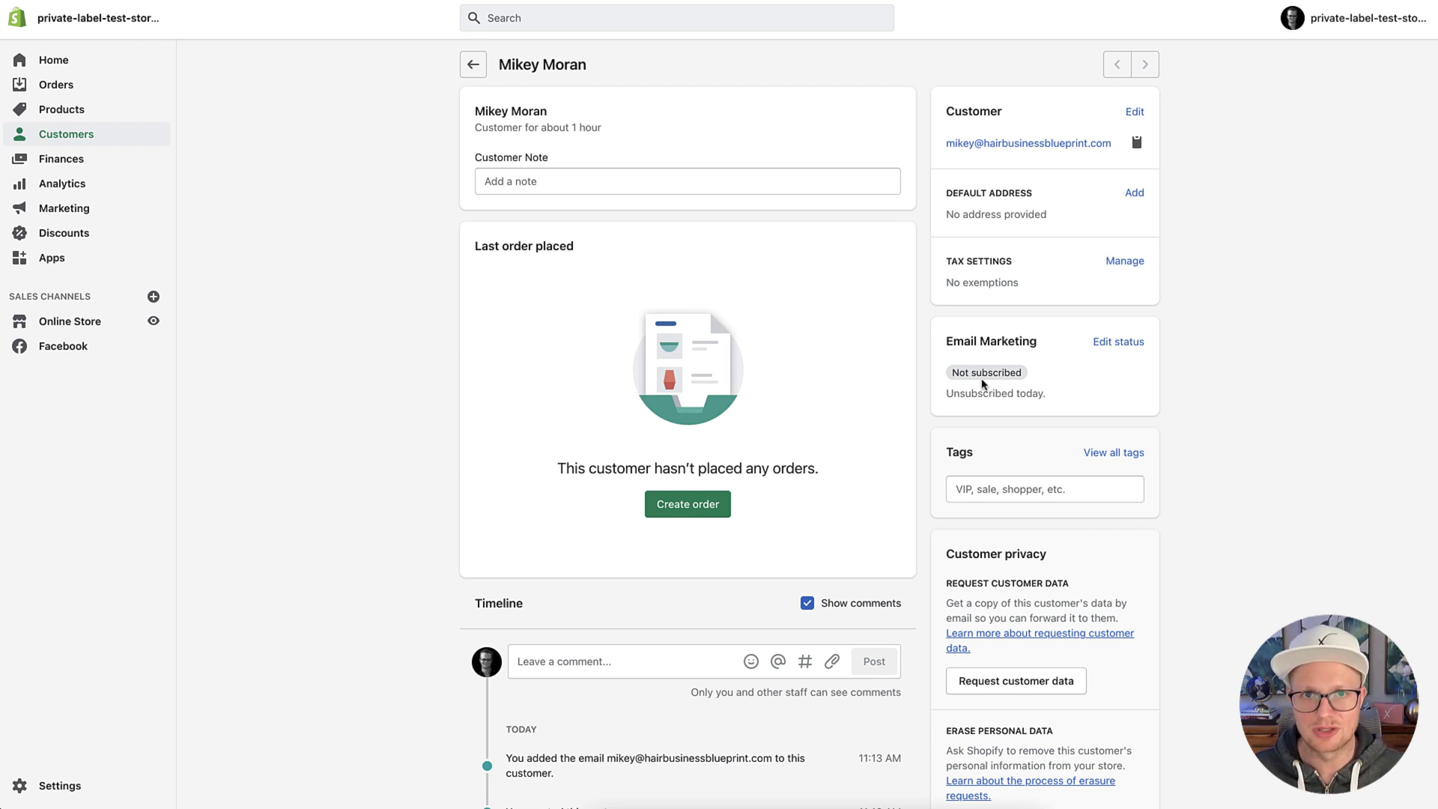
pyautogui.click(1106, 343)
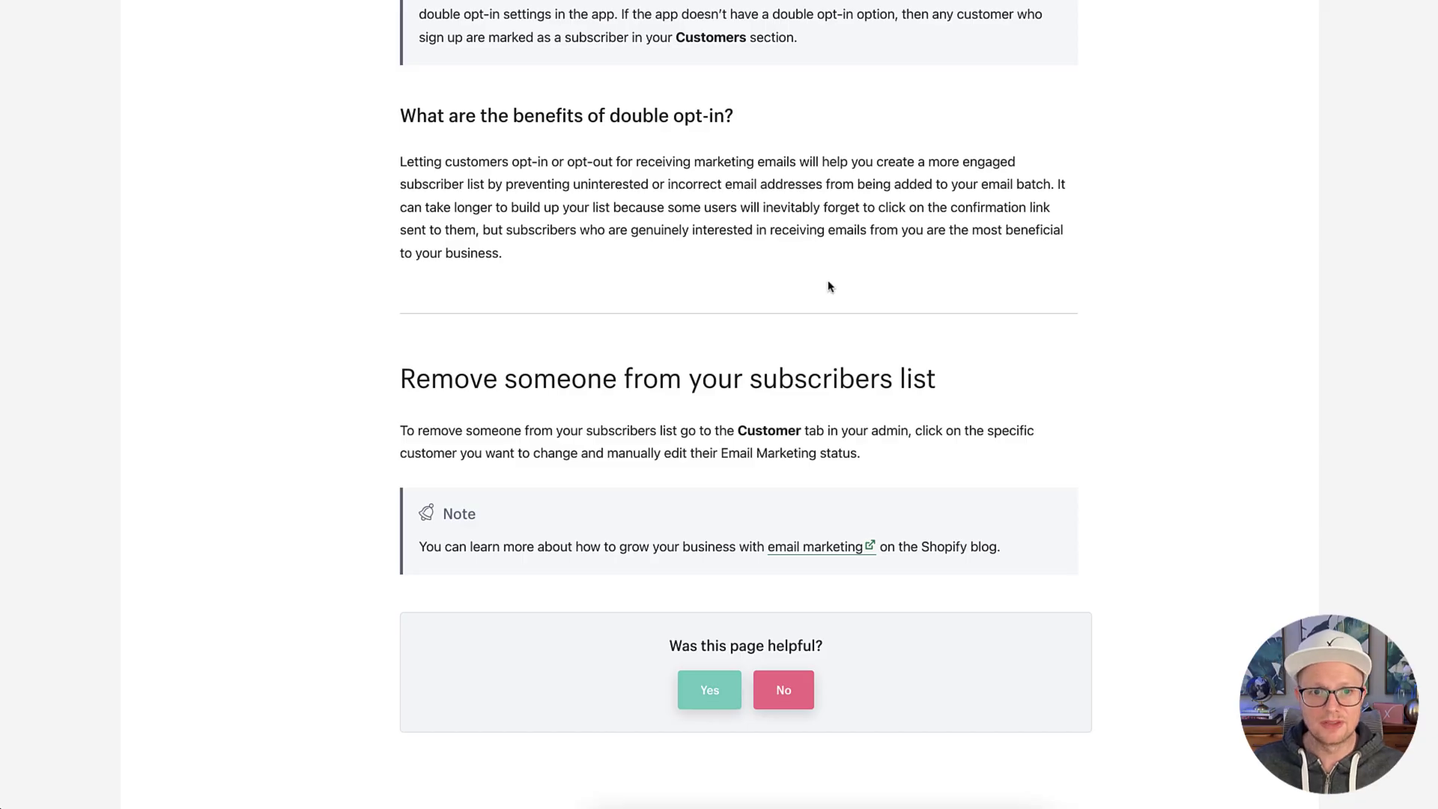
# Step: Scroll the article to the 'Import customer lists' and 'Role-based email addresses' sections
pyautogui.scroll(10, 828, 289)
pyautogui.scroll(15, 821, 295)
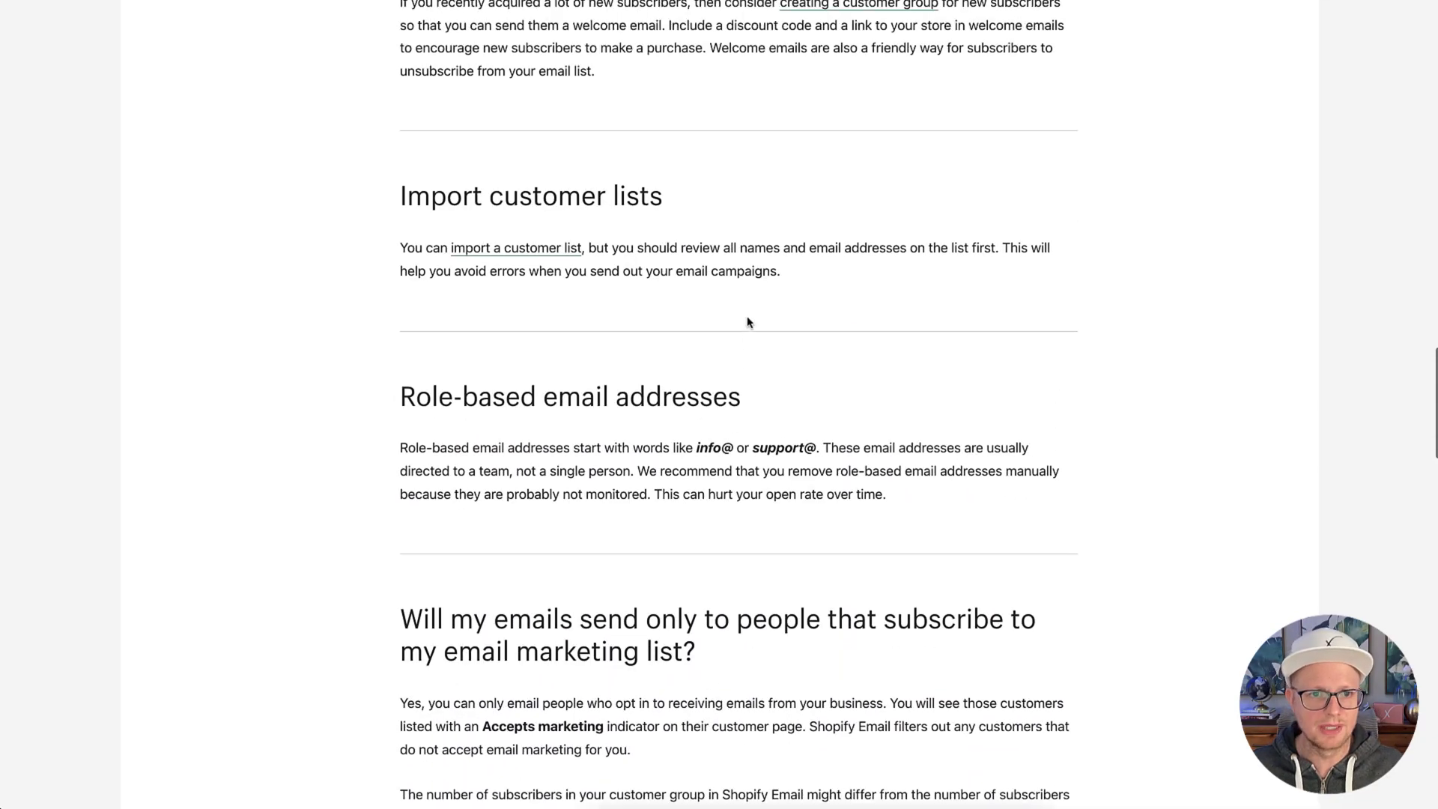
pyautogui.scroll(-12, 772, 359)
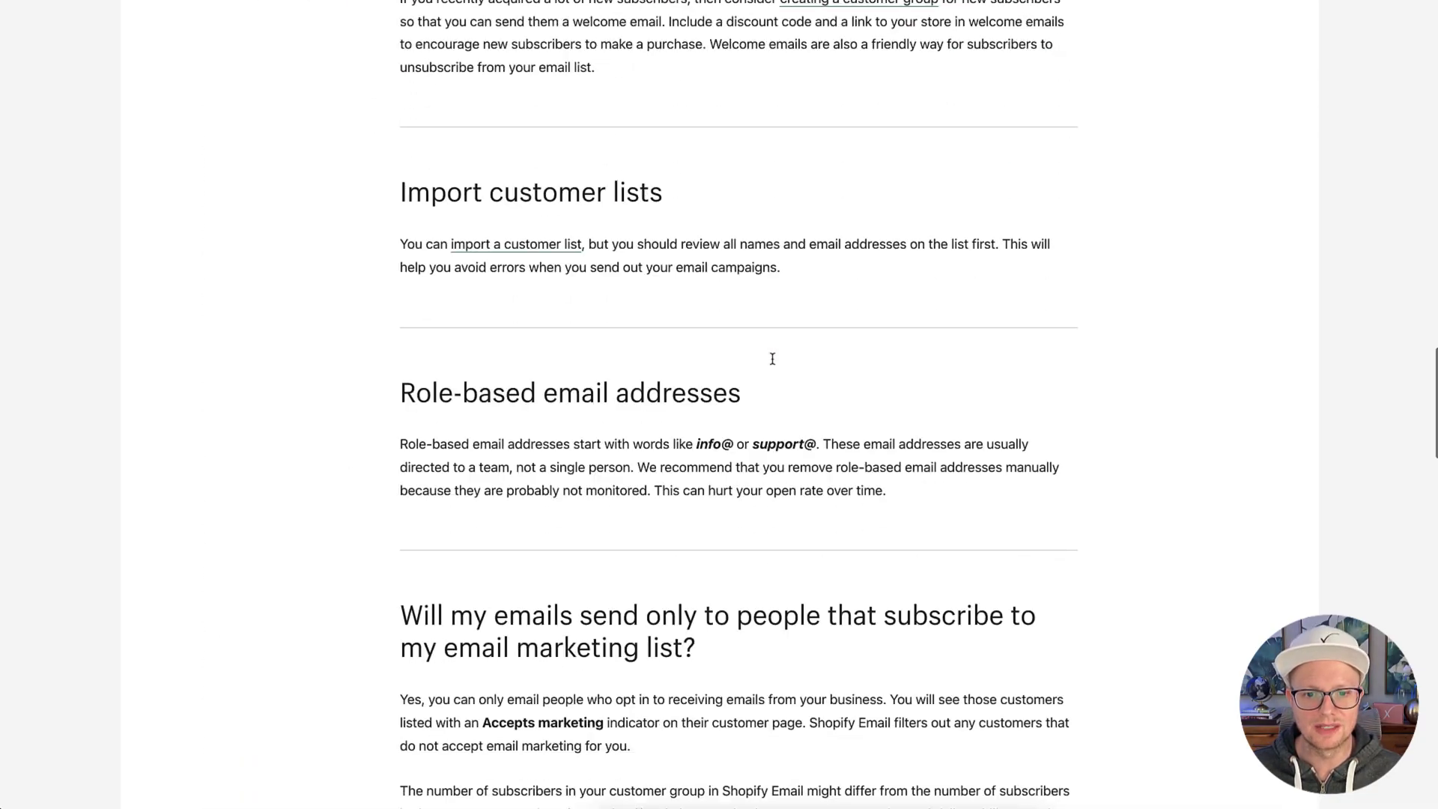